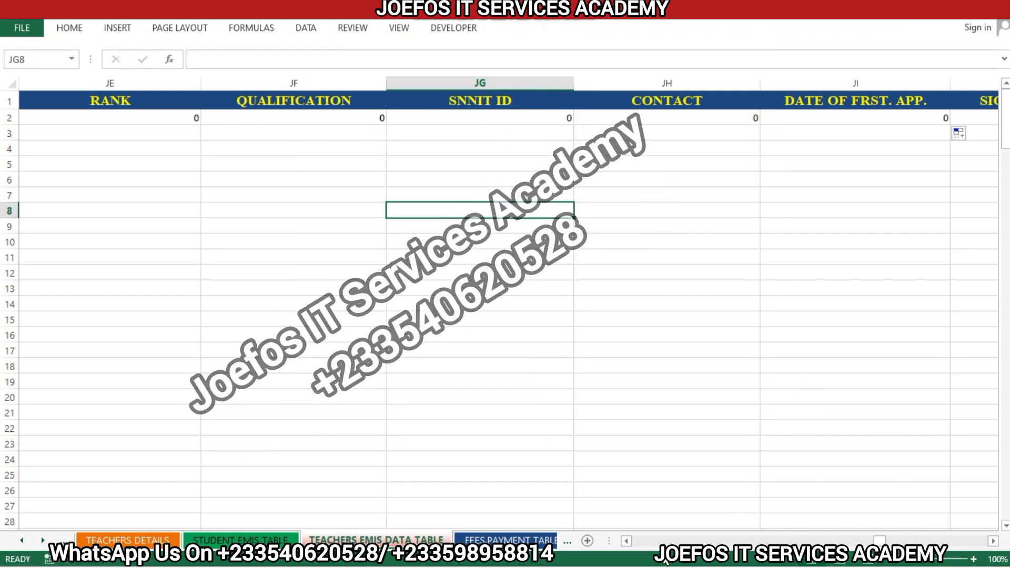
# - Set the font of the first single-teacher block, cells U2:AC199, to Times New Roman
pyautogui.click(630, 545)
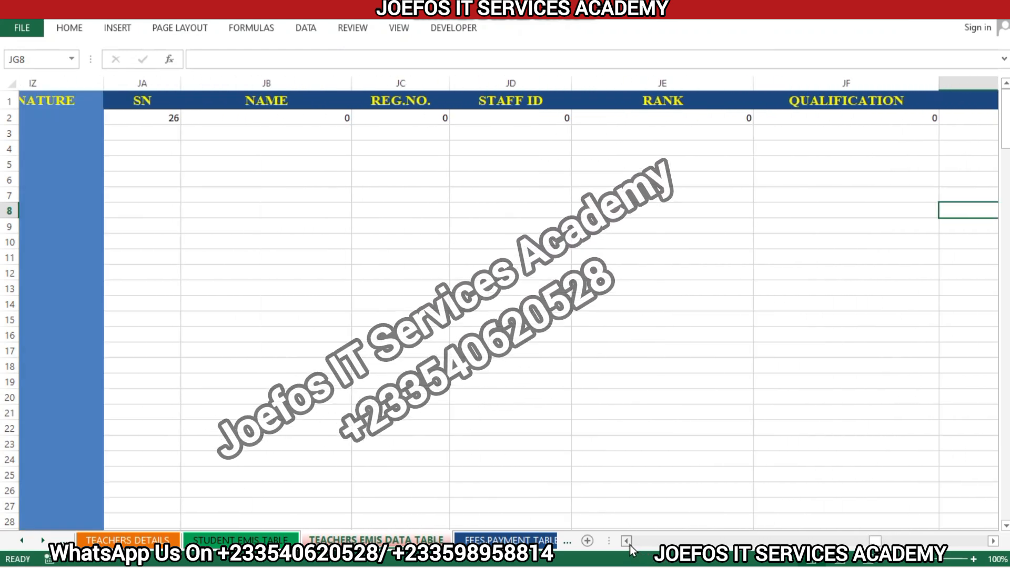
pyautogui.moveTo(630, 545); pyautogui.dragTo(630, 544)
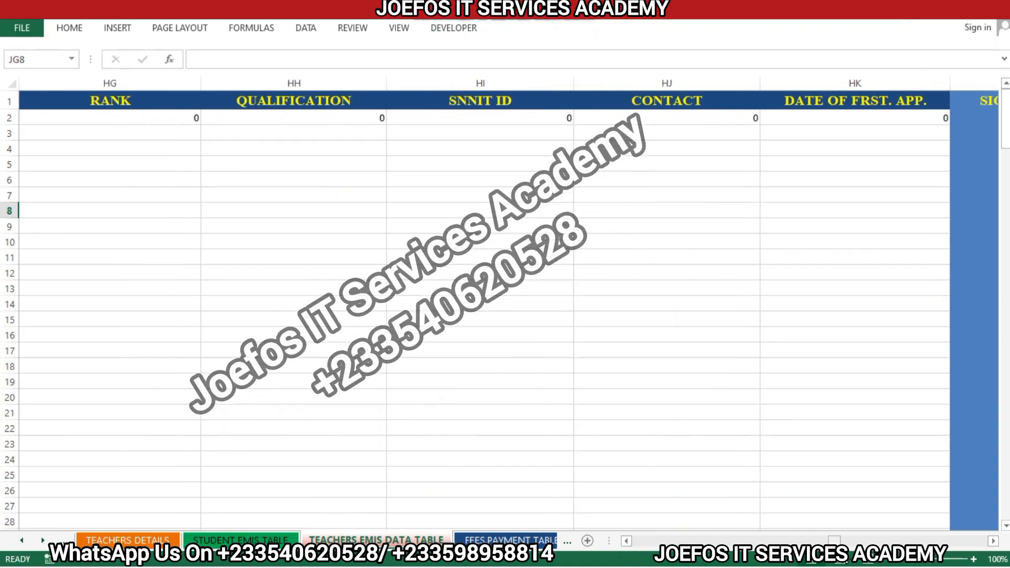
pyautogui.moveTo(834, 540); pyautogui.dragTo(646, 558)
pyautogui.click(993, 543)
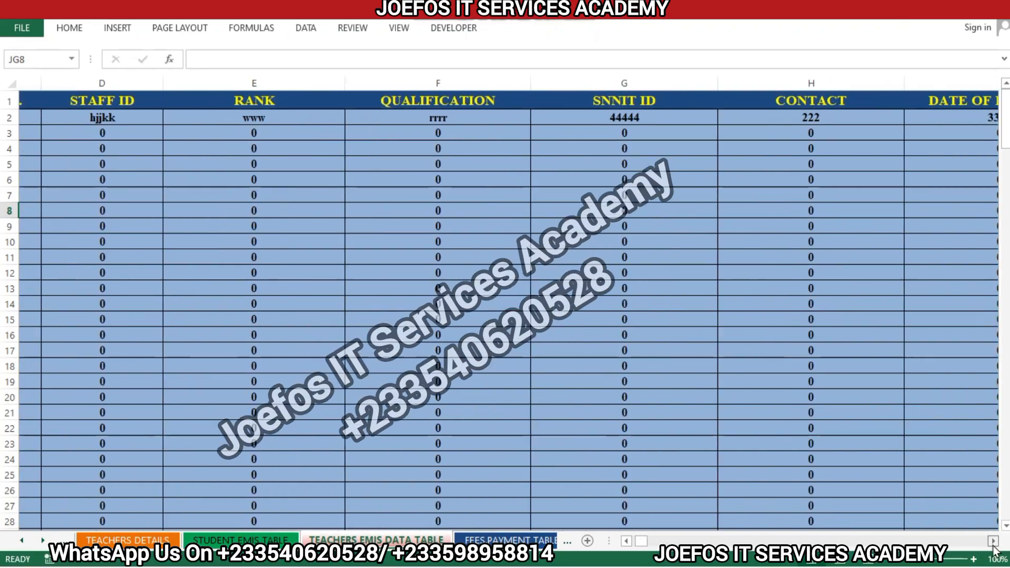
pyautogui.moveTo(993, 543); pyautogui.dragTo(994, 548)
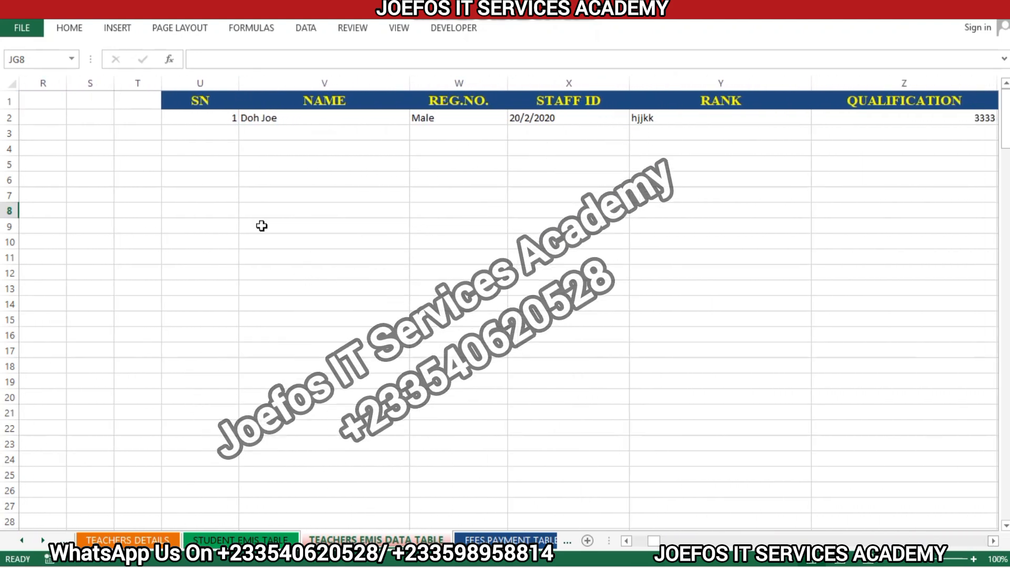
pyautogui.moveTo(202, 118); pyautogui.dragTo(579, 441)
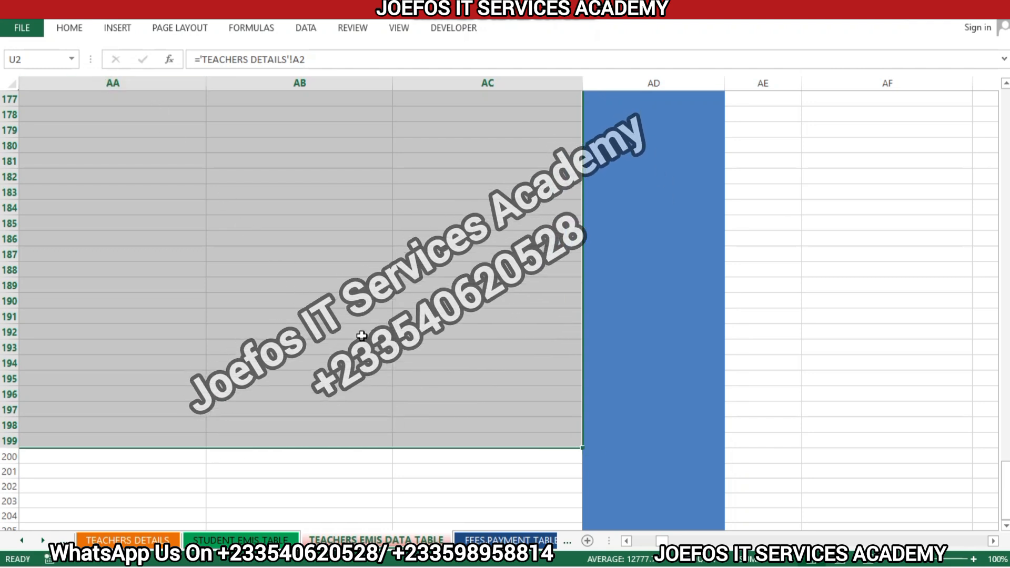
pyautogui.click(75, 31)
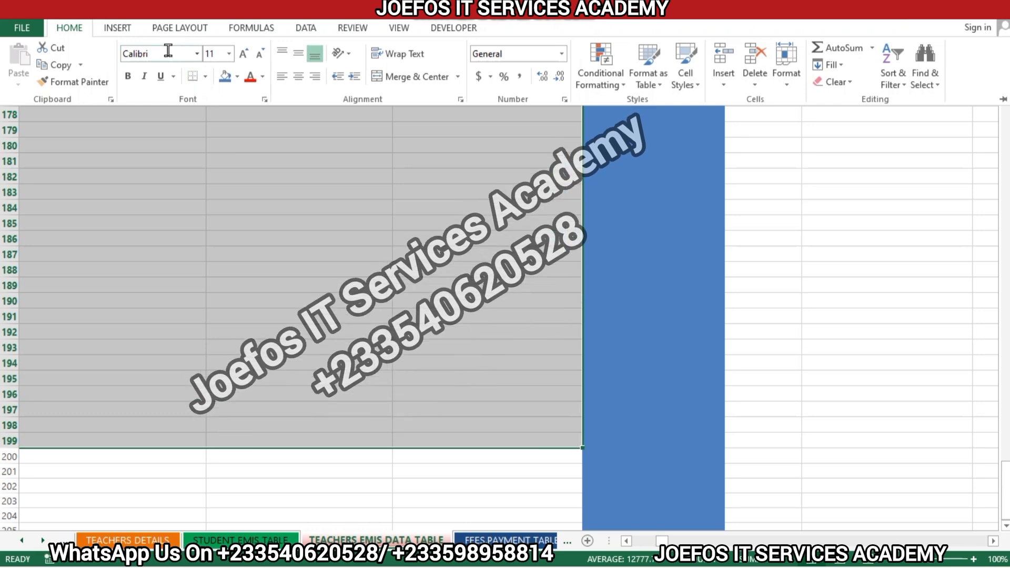
pyautogui.click(168, 50)
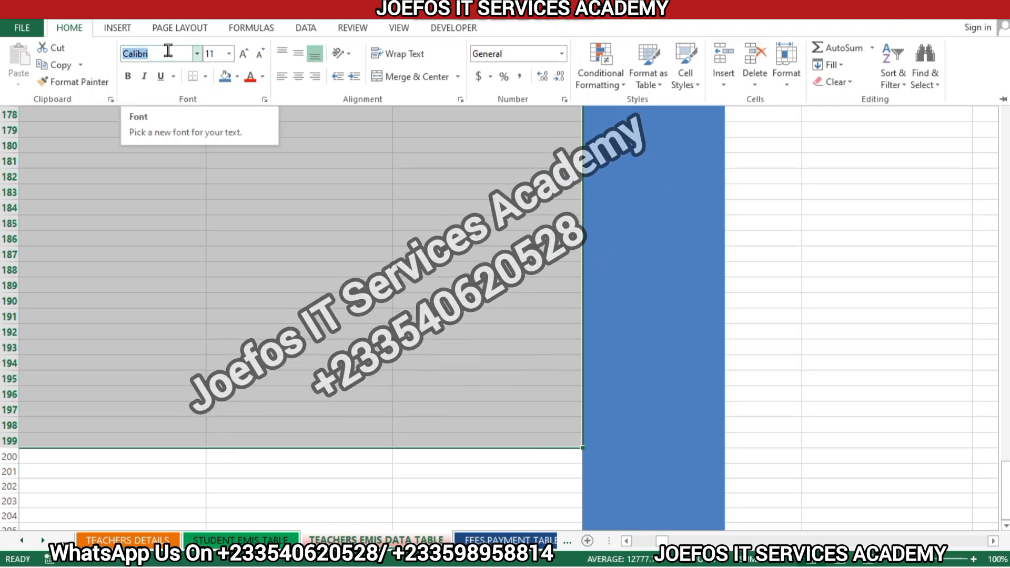
pyautogui.write('T')
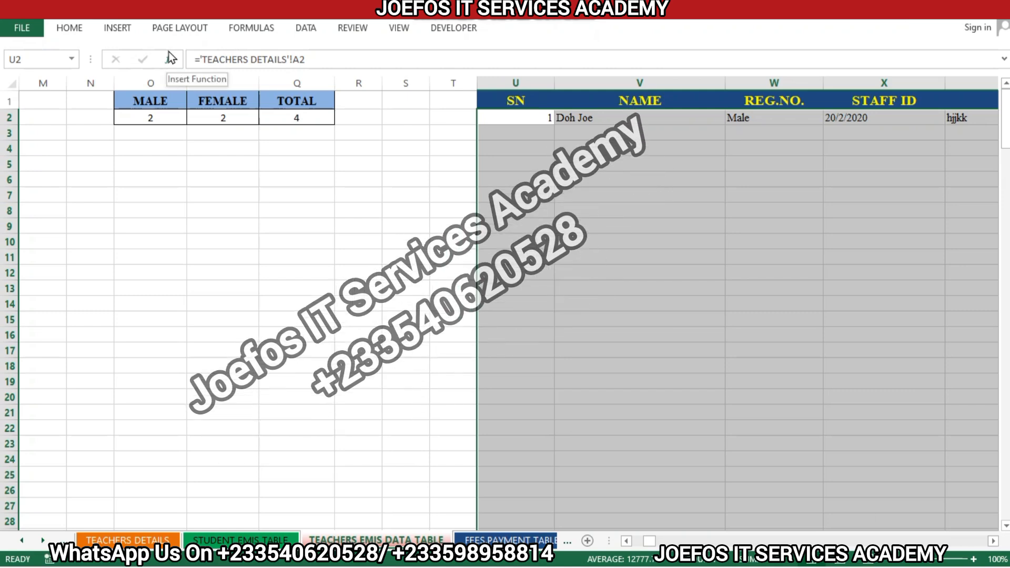
# - Centre the contents of cells U2:AC199 horizontally, keeping the text non-bold
pyautogui.click(73, 30)
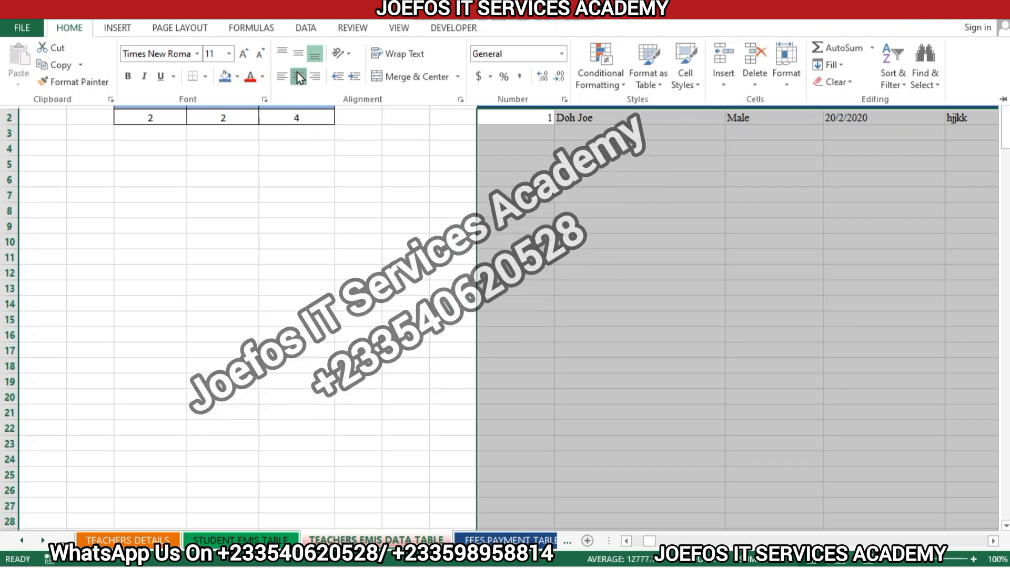
pyautogui.click(299, 77)
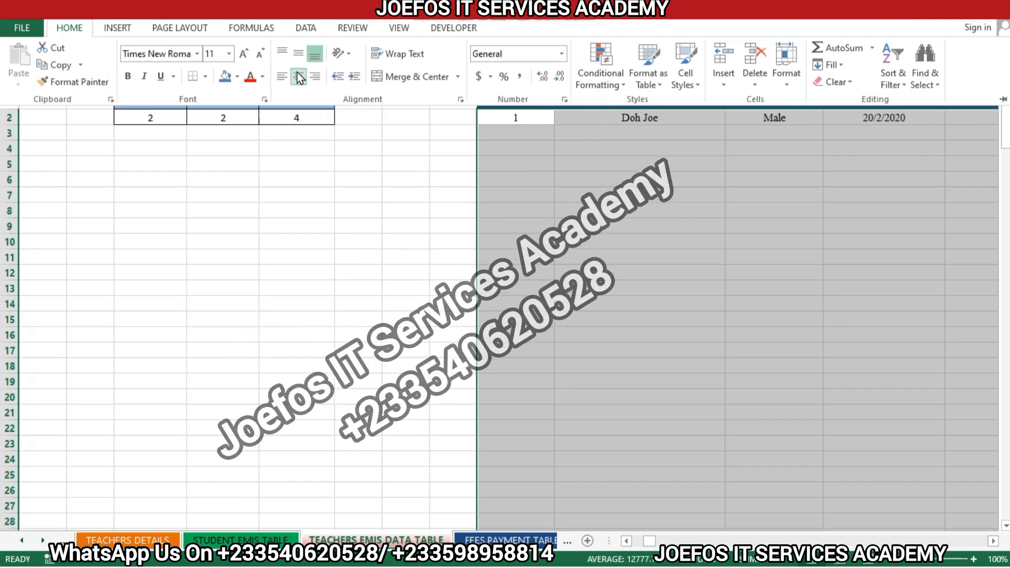
pyautogui.click(130, 77)
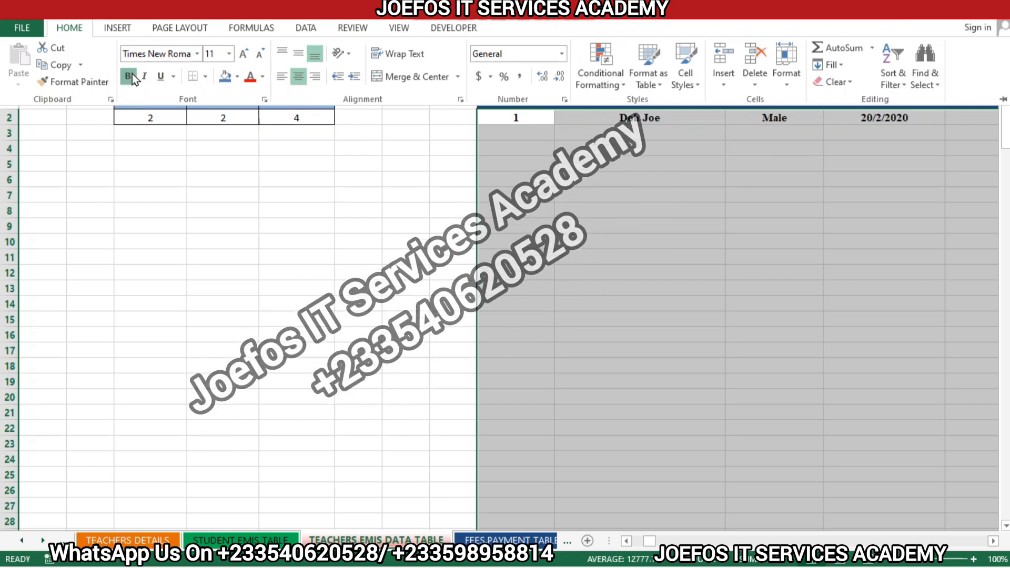
pyautogui.click(131, 74)
pyautogui.hotkey('ctrl', 'F1')
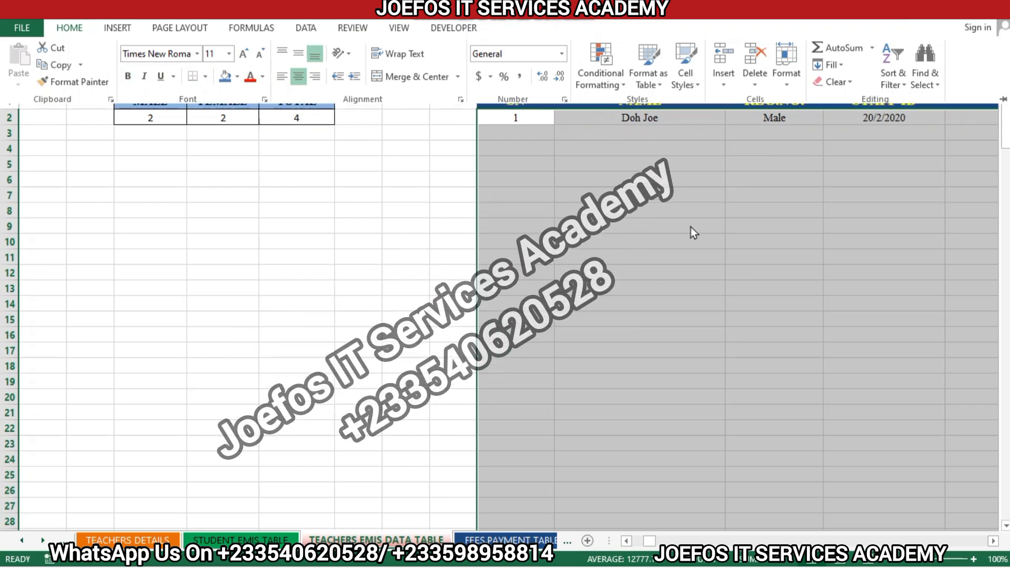
pyautogui.click(691, 225)
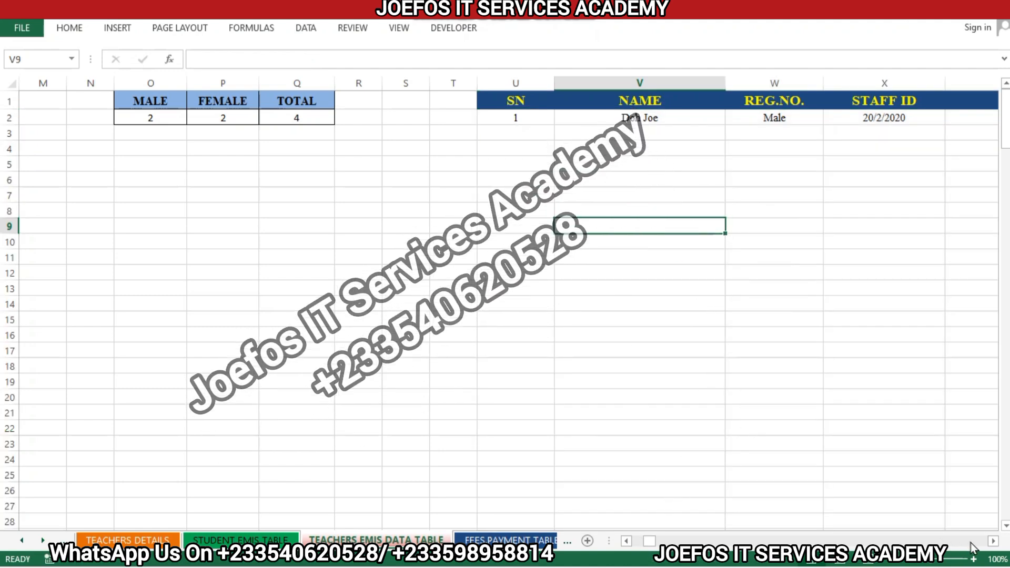
# - Set the font of the second teacher's block, cells AE2:AN199, to Times New Roman
pyautogui.click(992, 542)
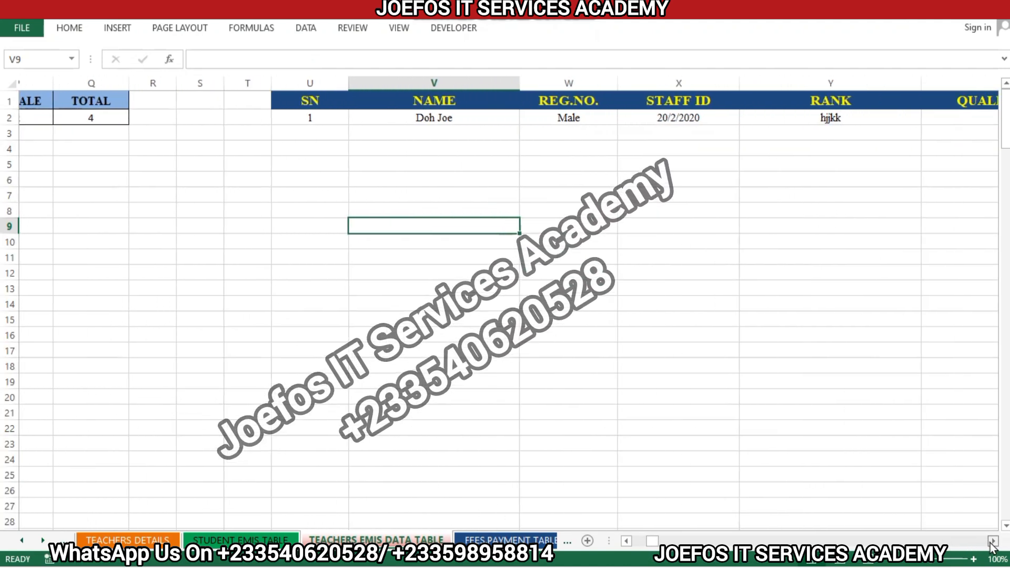
pyautogui.click(992, 542)
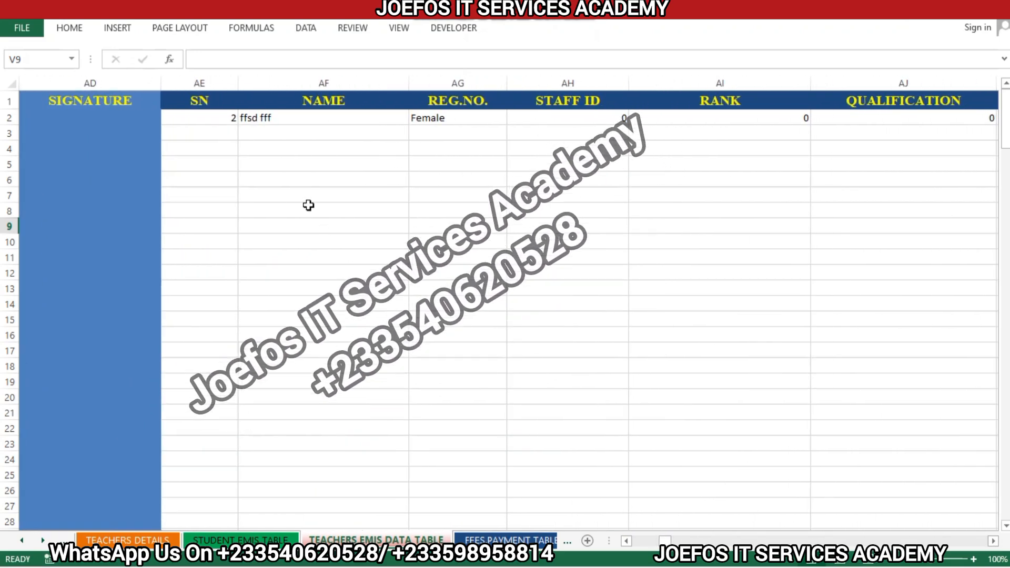
pyautogui.click(205, 115)
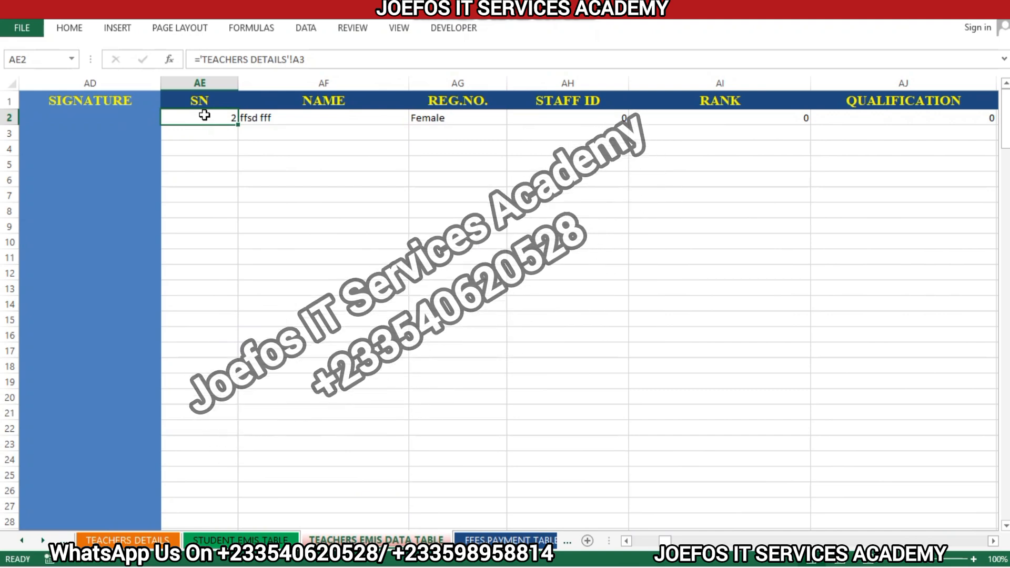
pyautogui.moveTo(204, 115); pyautogui.dragTo(968, 473)
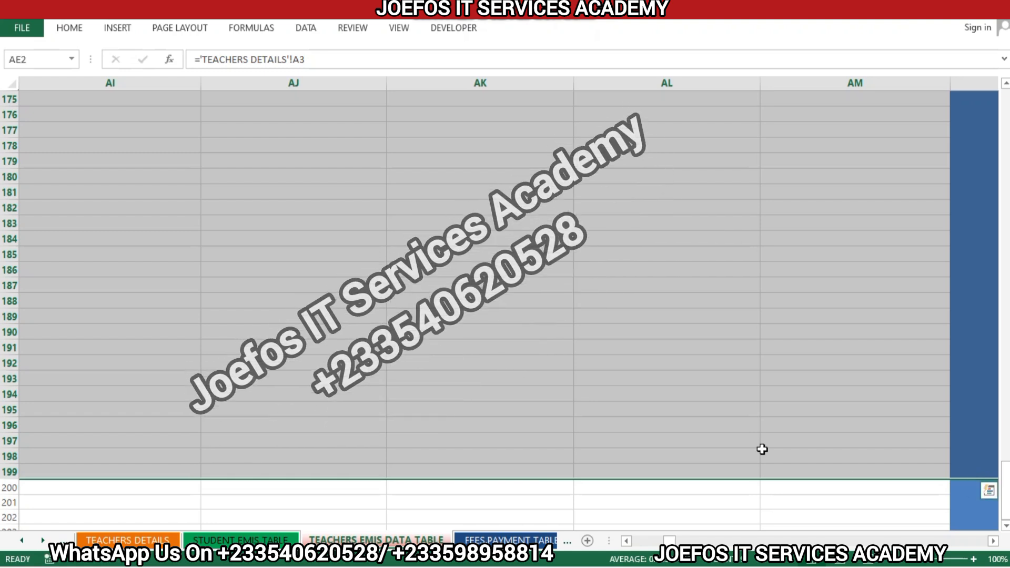
pyautogui.click(75, 33)
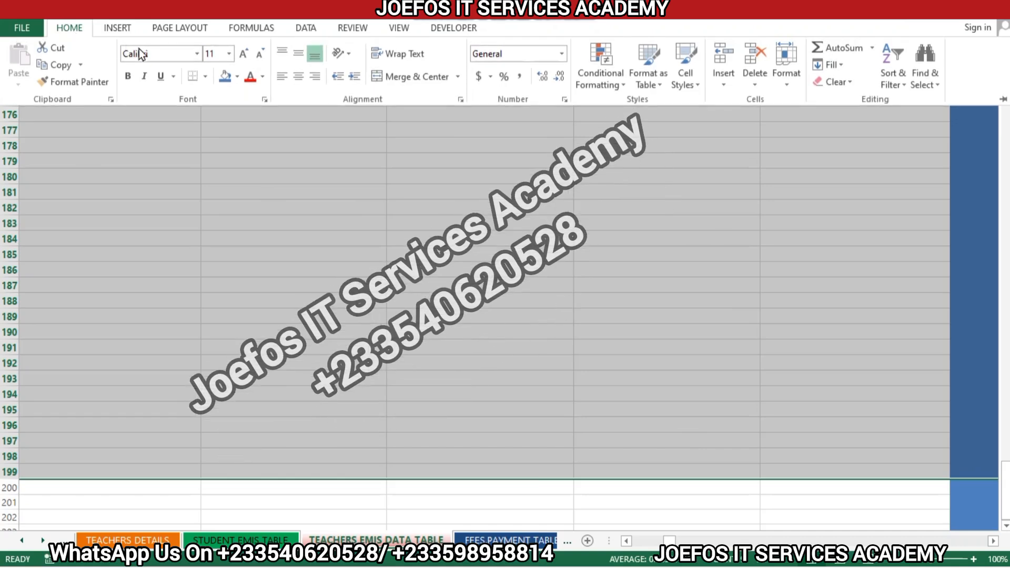
pyautogui.click(152, 53)
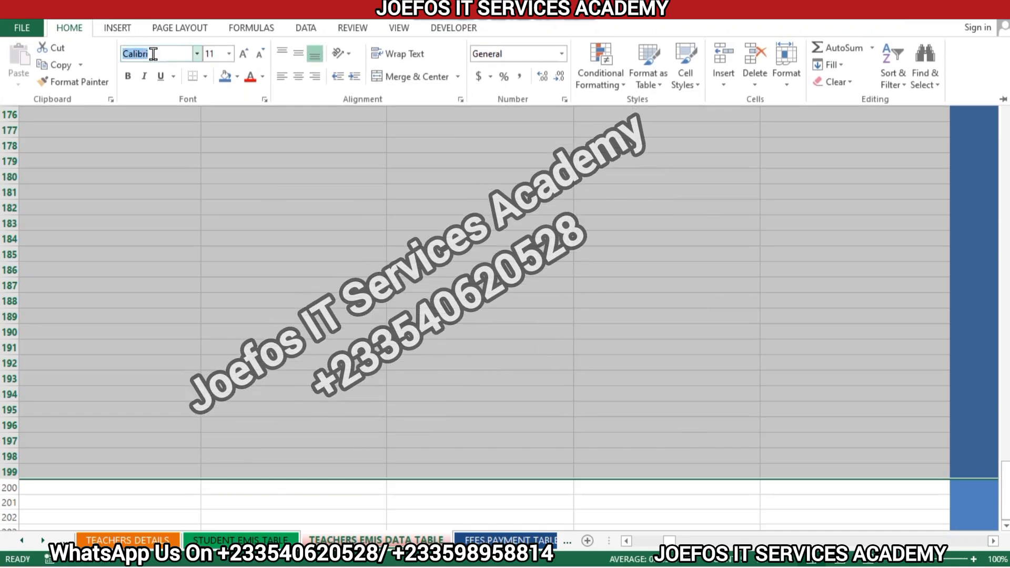
pyautogui.write('Tim')
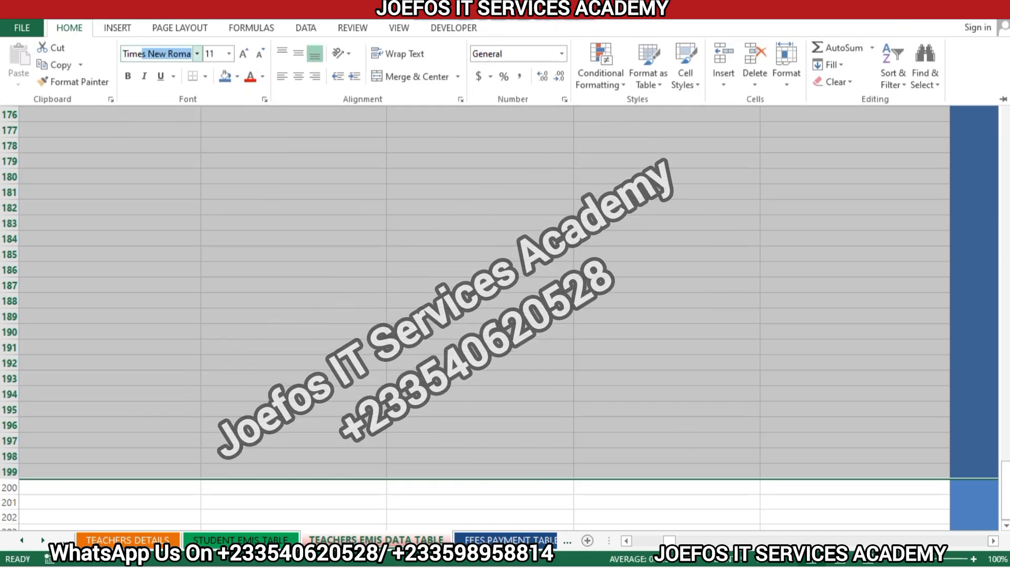
pyautogui.write('e')
pyautogui.press('Return')
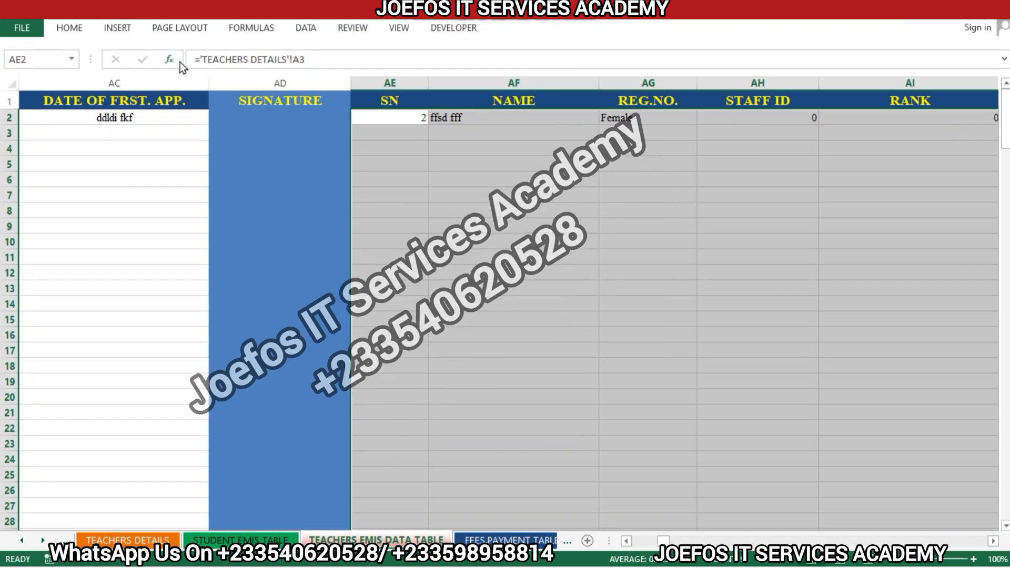
# - Centre the contents of cells AE2:AN199 horizontally and set their font size to 12
pyautogui.click(70, 29)
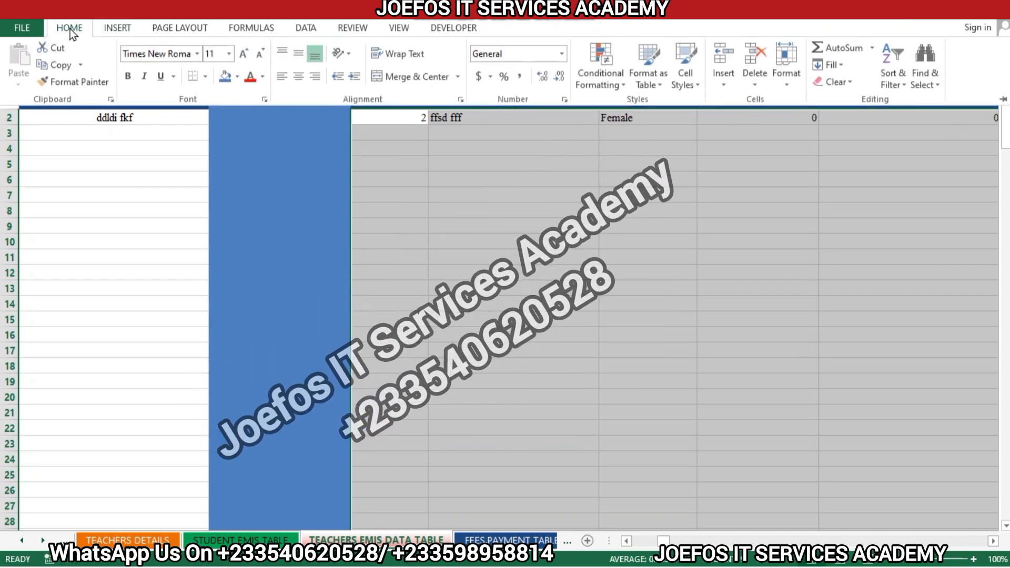
pyautogui.click(298, 76)
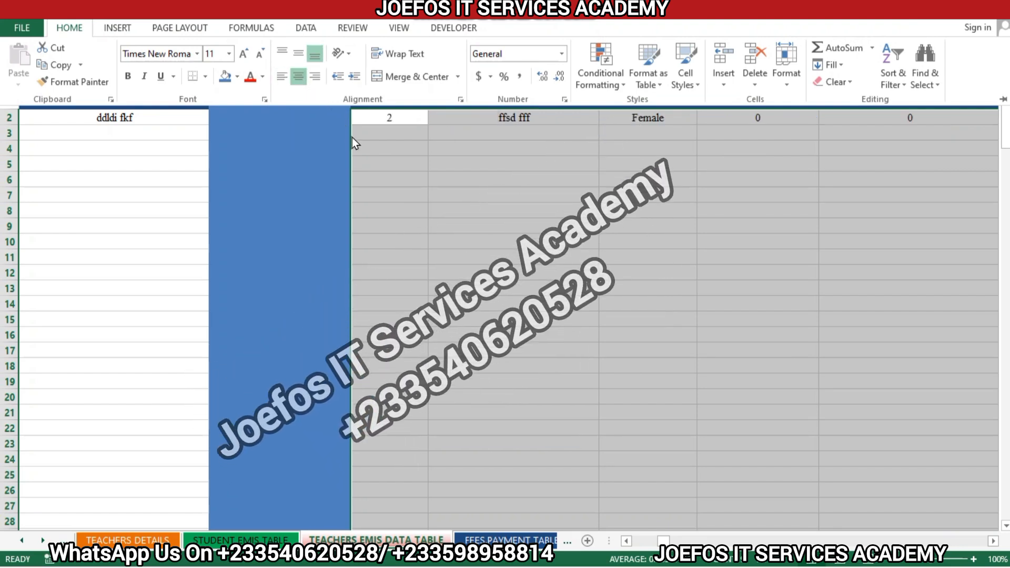
pyautogui.click(230, 54)
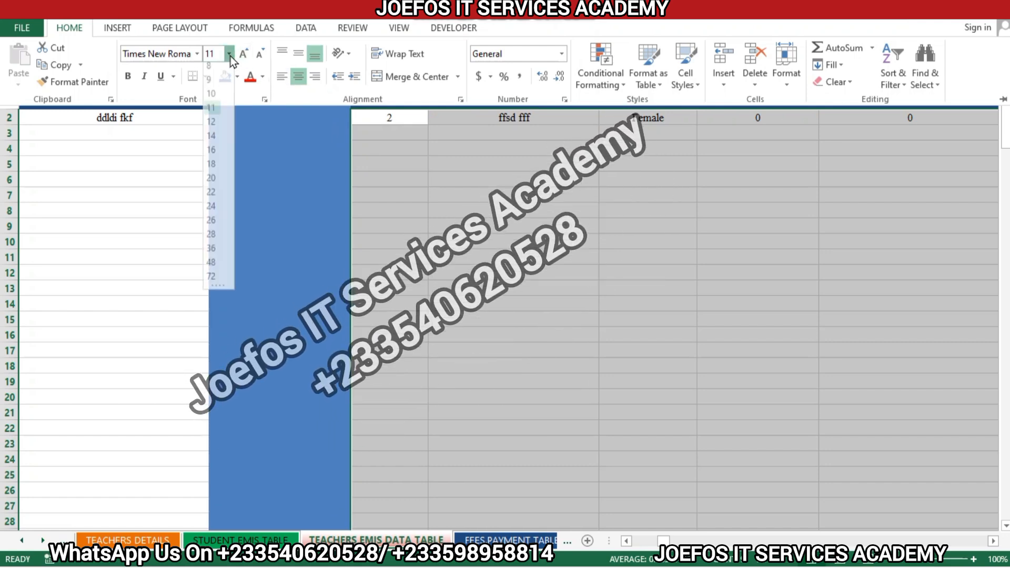
pyautogui.click(216, 127)
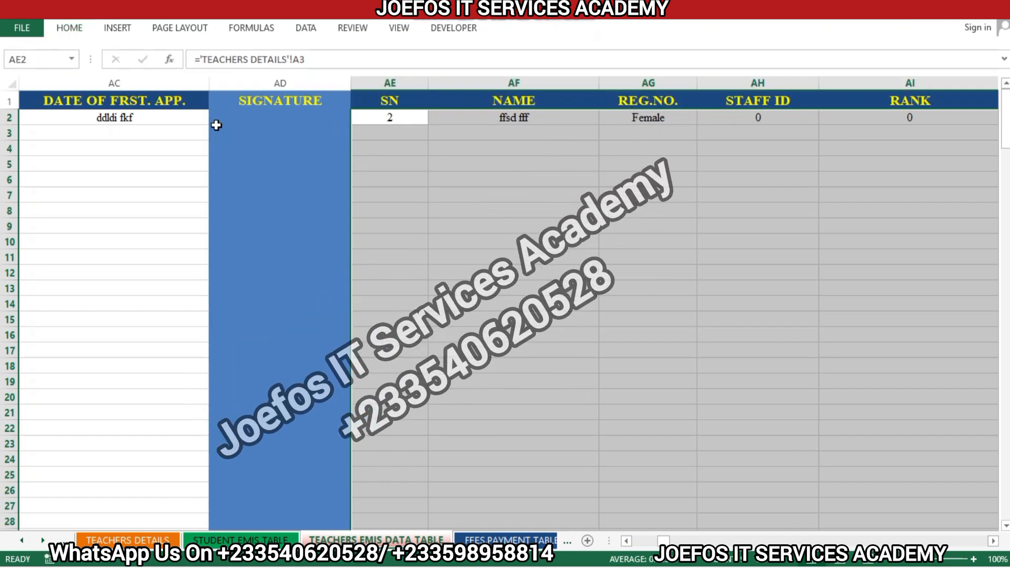
pyautogui.click(181, 116)
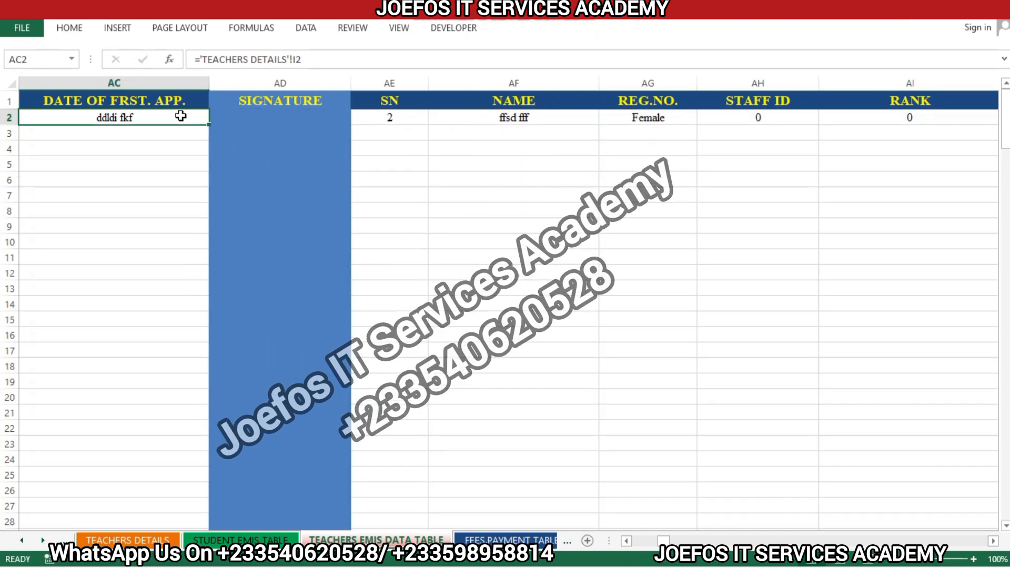
# - Set the font size of the first teacher's block, cells U2:AC199, to 12
pyautogui.click(627, 541)
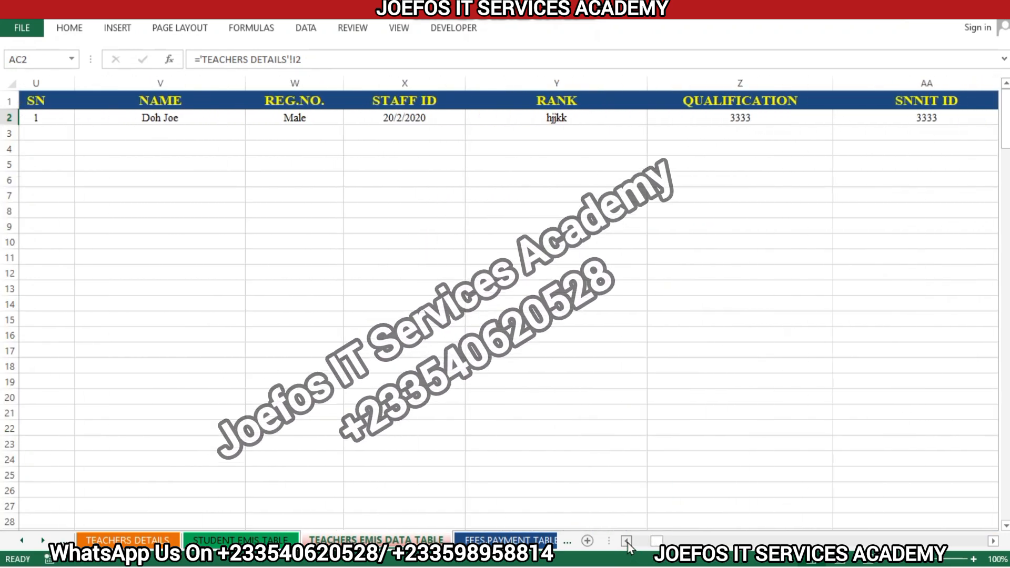
pyautogui.click(627, 541)
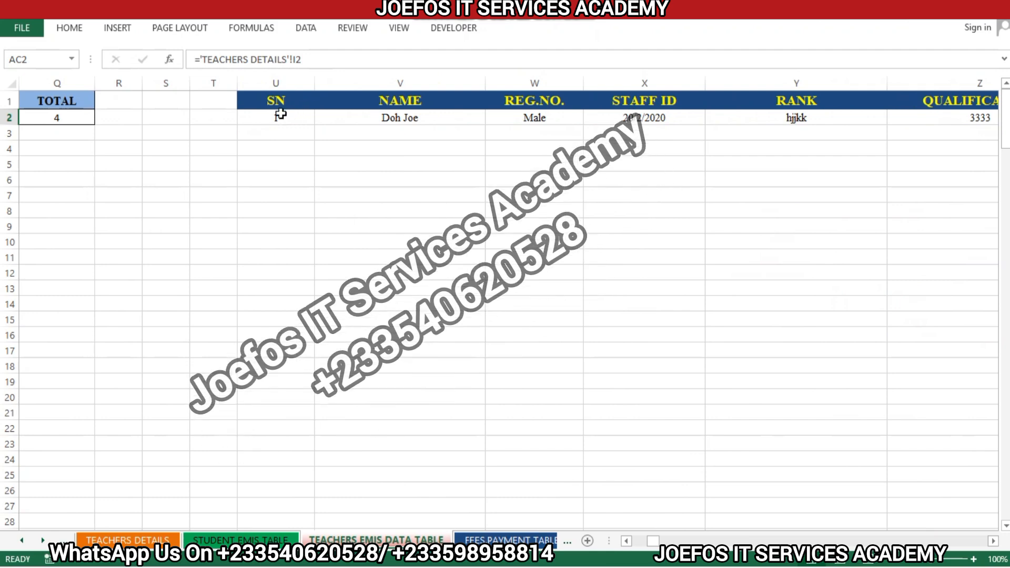
pyautogui.moveTo(374, 123); pyautogui.dragTo(280, 487)
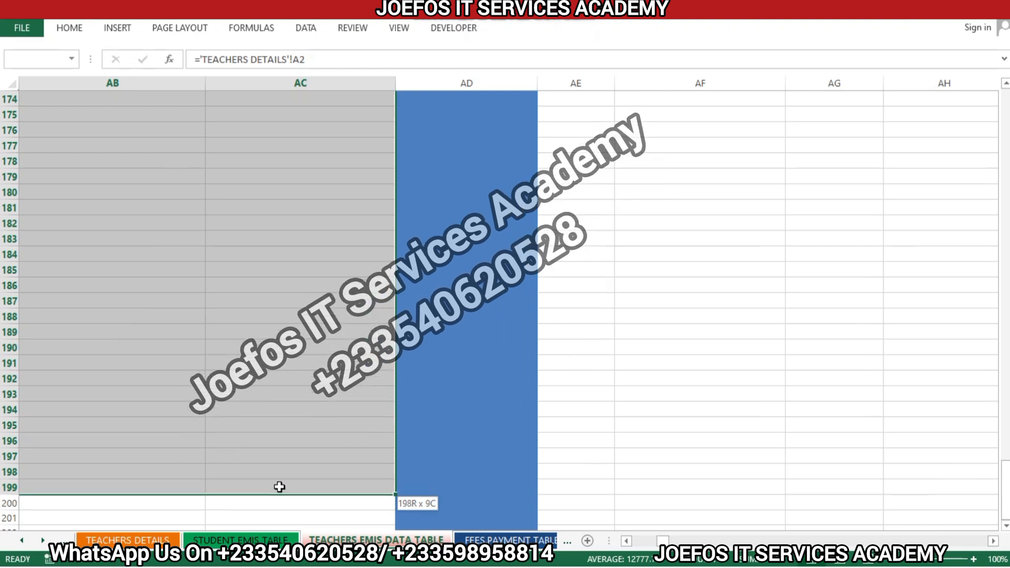
pyautogui.click(77, 30)
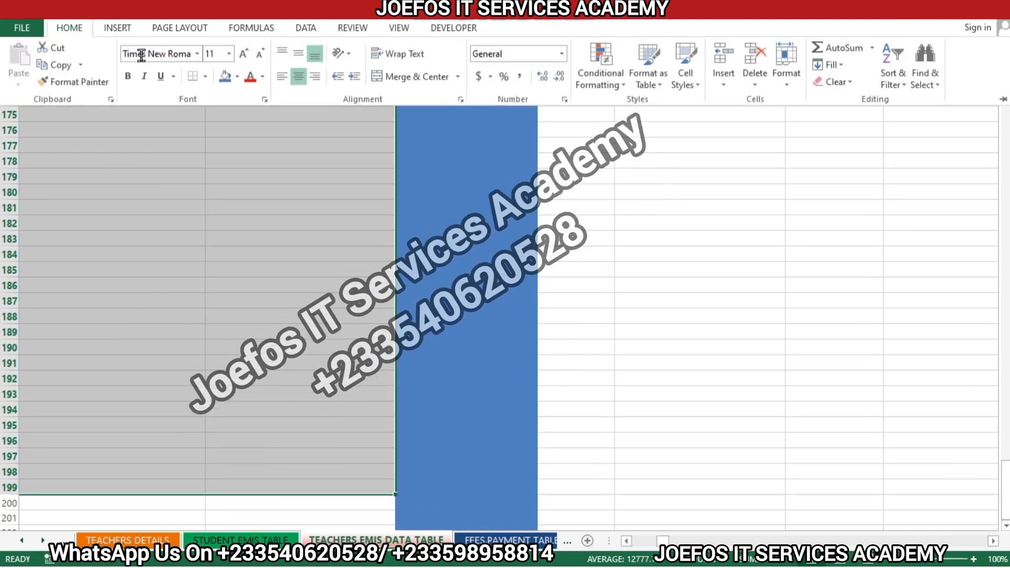
pyautogui.click(225, 58)
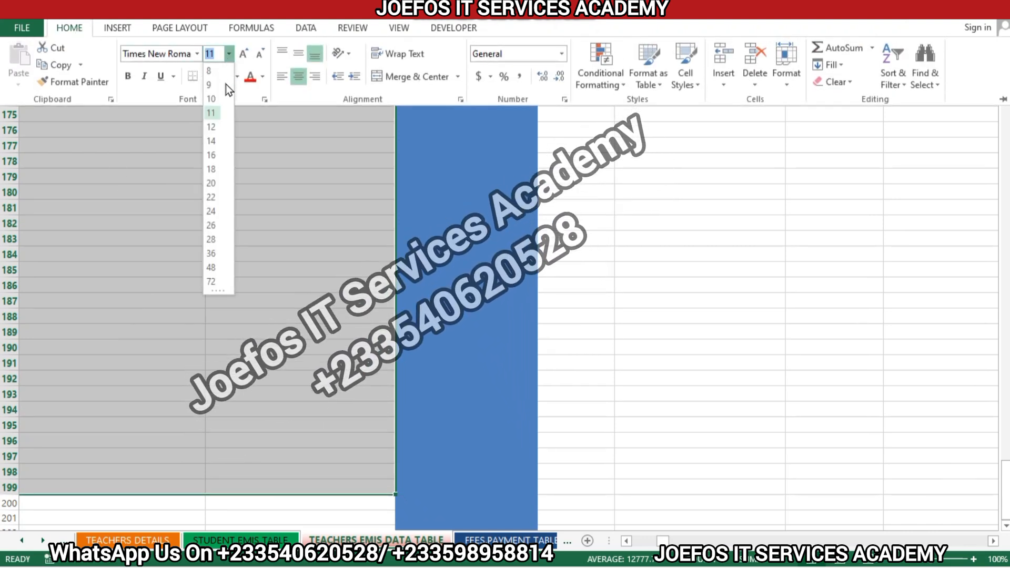
pyautogui.click(209, 131)
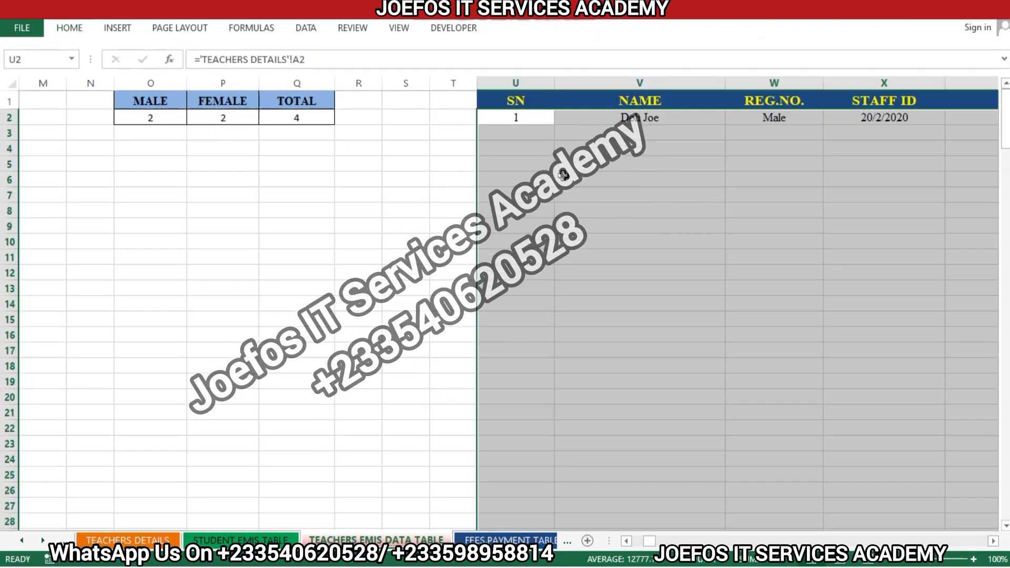
# - Deselect the formatted block and save the workbook
pyautogui.moveTo(563, 176); pyautogui.dragTo(569, 181)
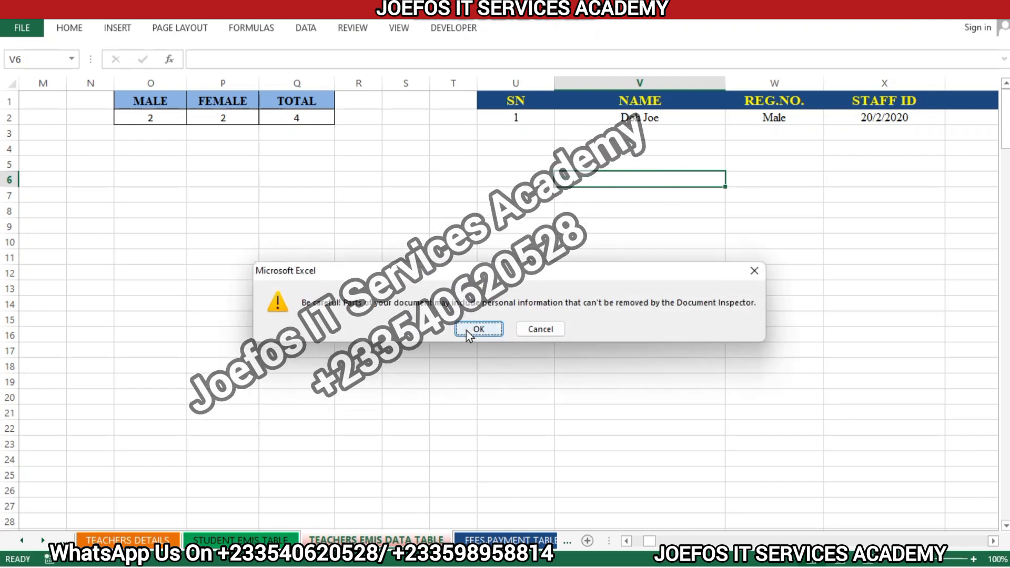
pyautogui.click(467, 331)
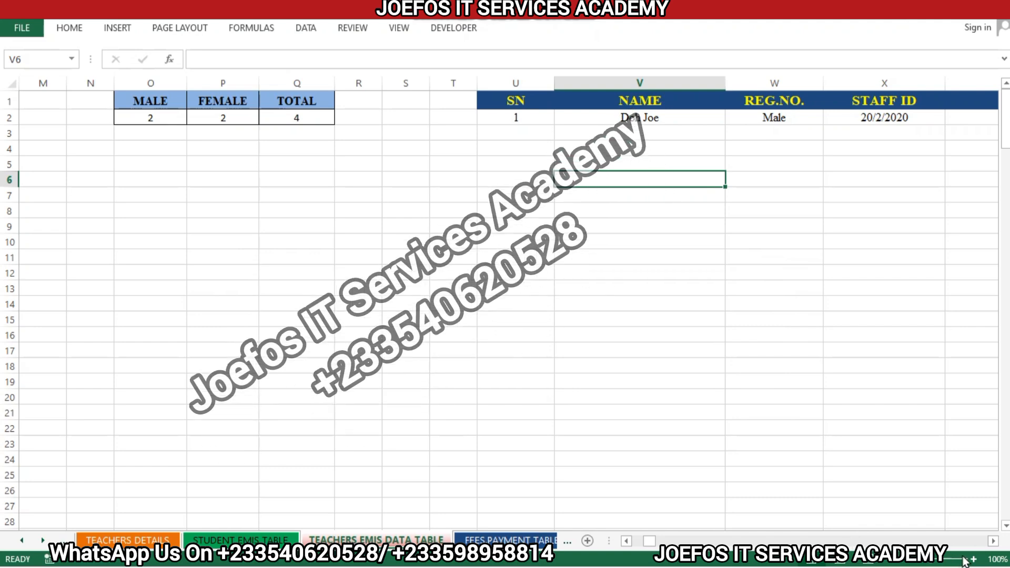
pyautogui.hscroll(9, 993, 548)
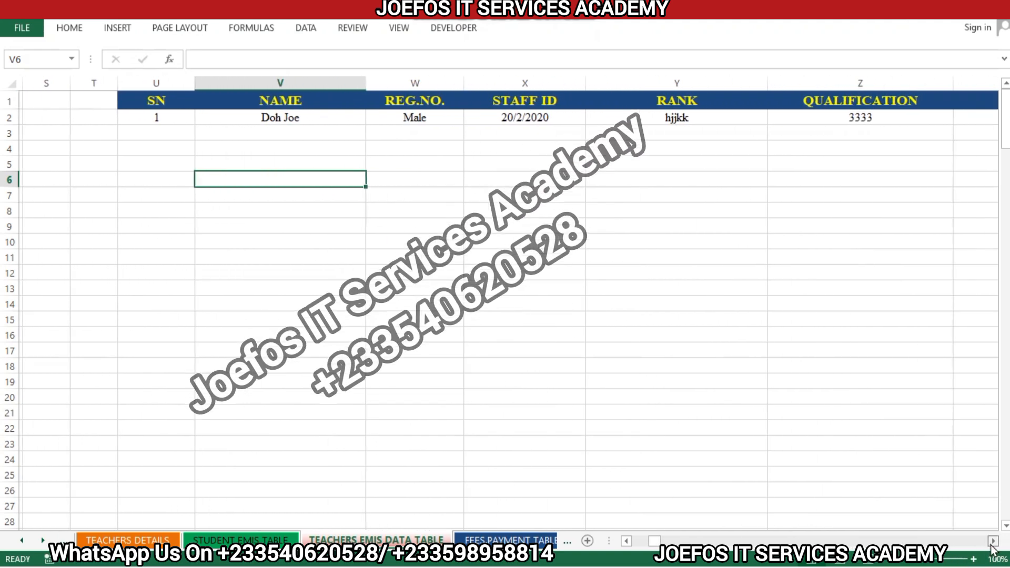
# - Set the font of the third teacher's block, cells AO2:AW199, to Times New Roman
pyautogui.hscroll(9, 992, 549)
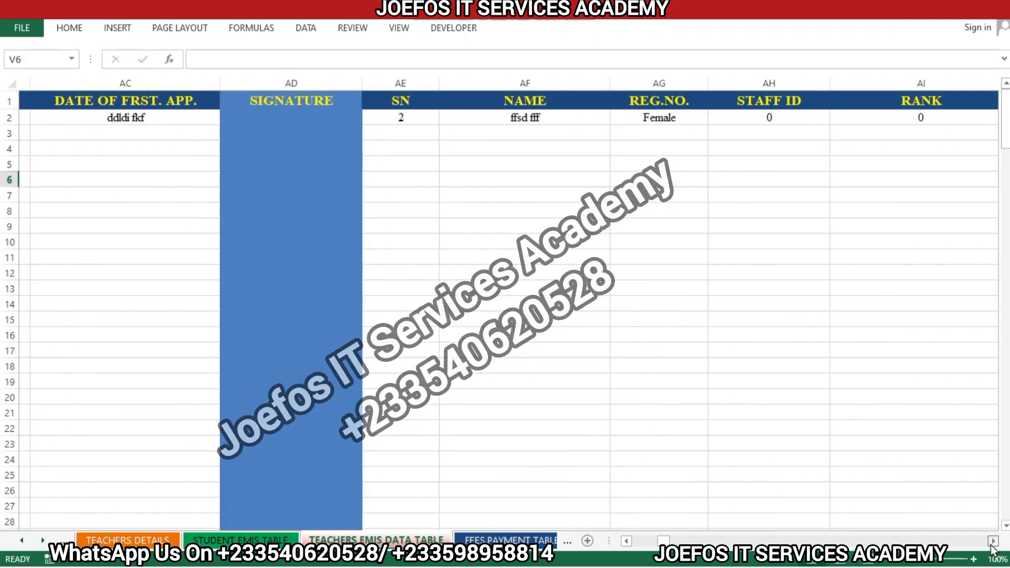
pyautogui.hscroll(9, 993, 548)
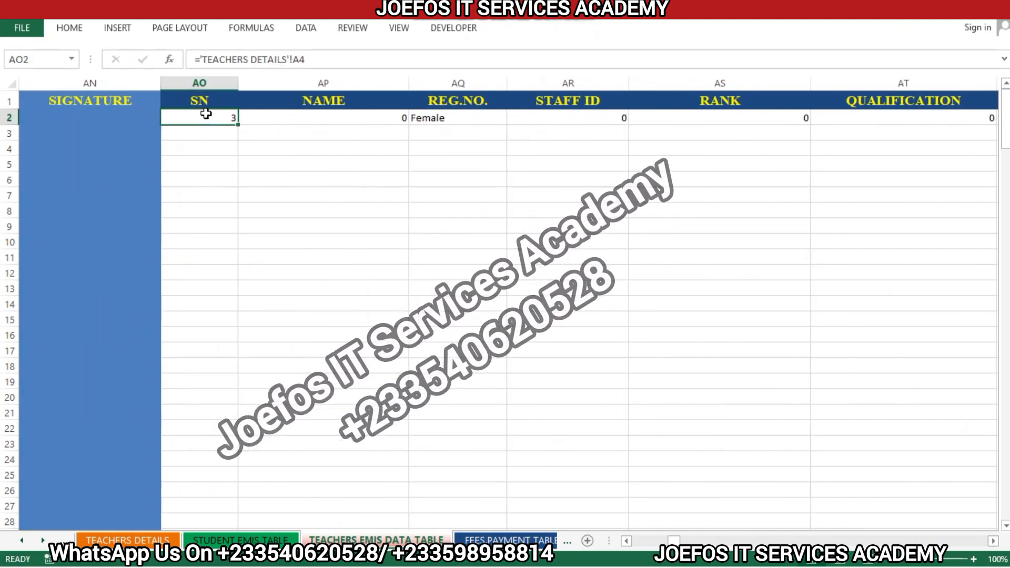
pyautogui.moveTo(205, 114); pyautogui.dragTo(406, 132)
pyautogui.moveTo(606, 131); pyautogui.dragTo(914, 120)
pyautogui.moveTo(979, 120); pyautogui.dragTo(857, 457)
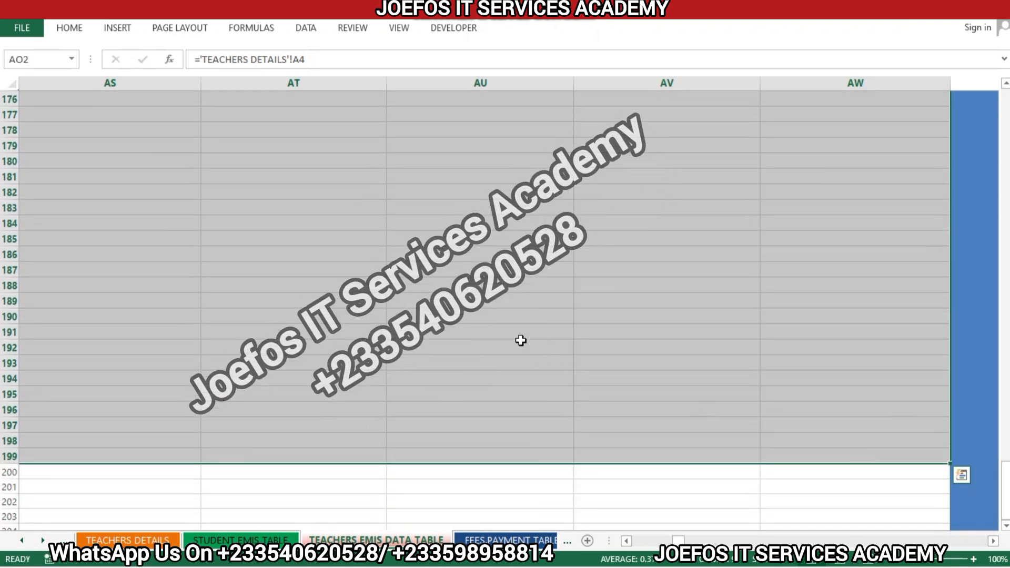
pyautogui.click(80, 28)
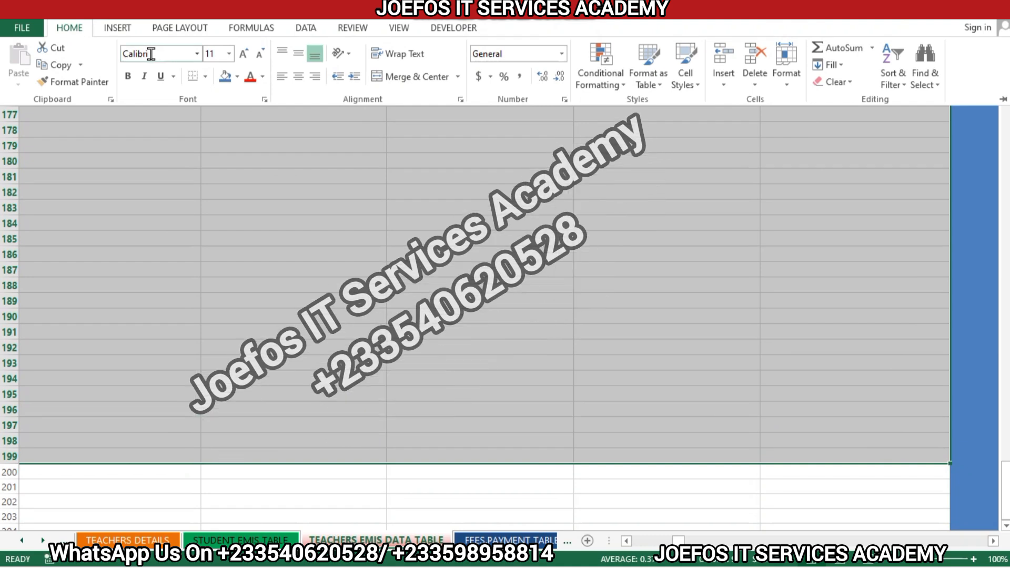
pyautogui.click(151, 54)
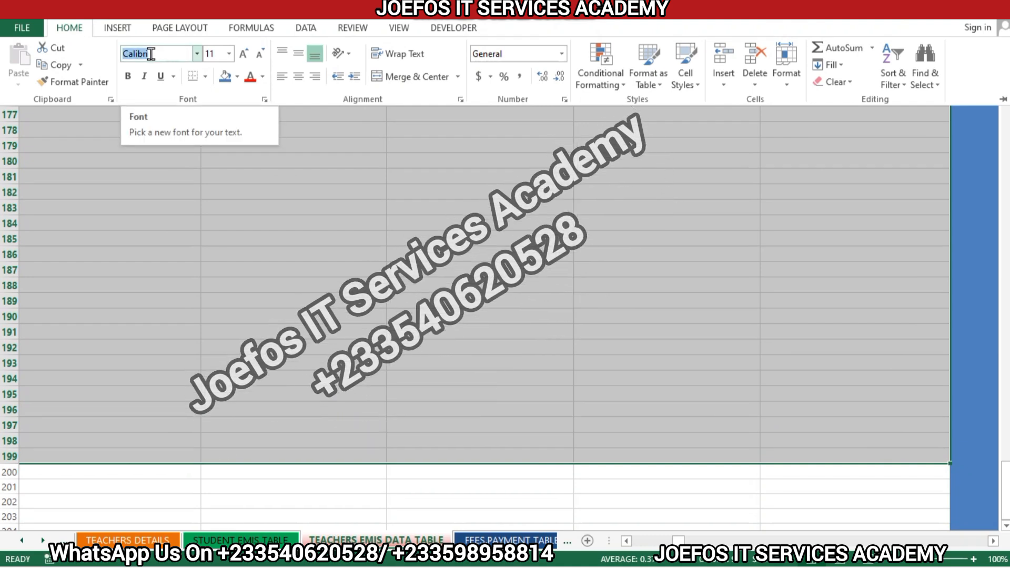
pyautogui.write('Tahoma')
pyautogui.write('Times New Roma')
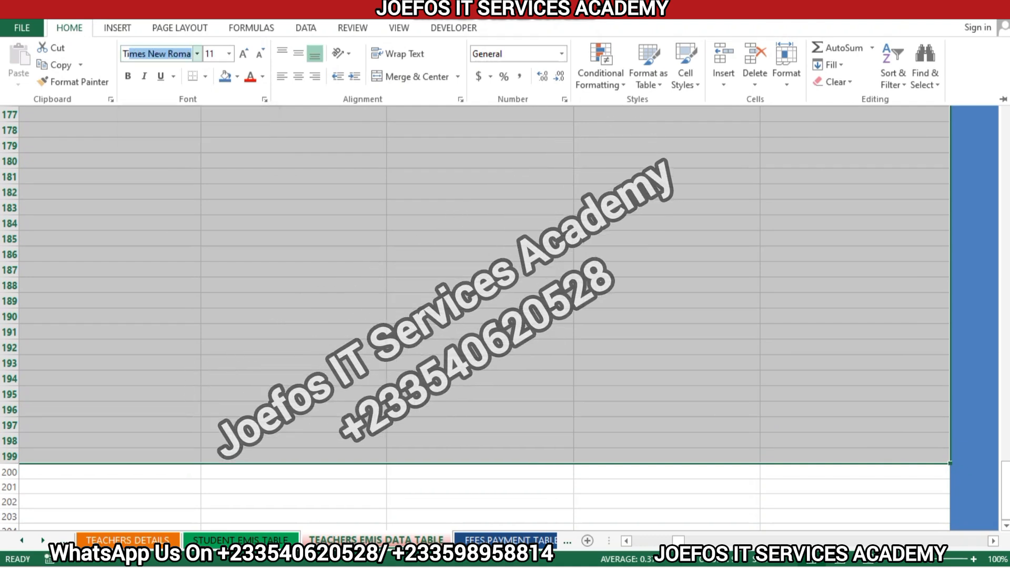
pyautogui.press('Return')
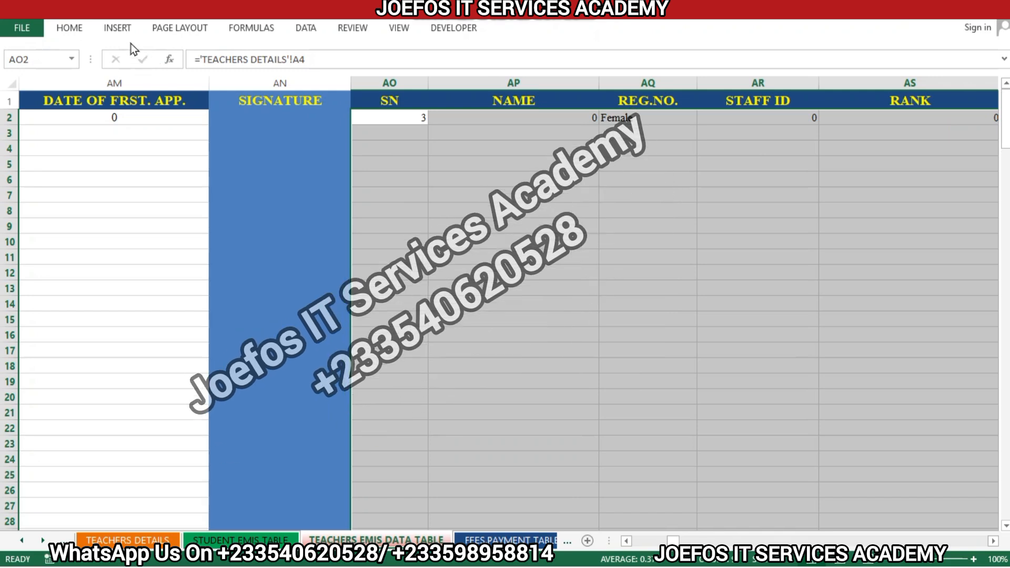
# - Centre the contents of cells AO2:AW199 horizontally, set their font size to 12, and deselect the block
pyautogui.click(78, 30)
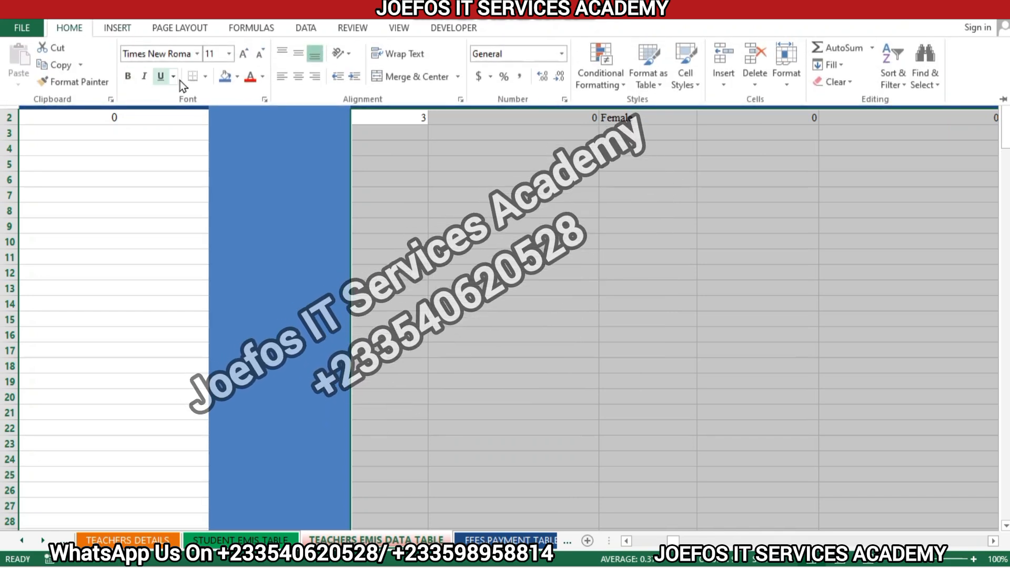
pyautogui.click(298, 78)
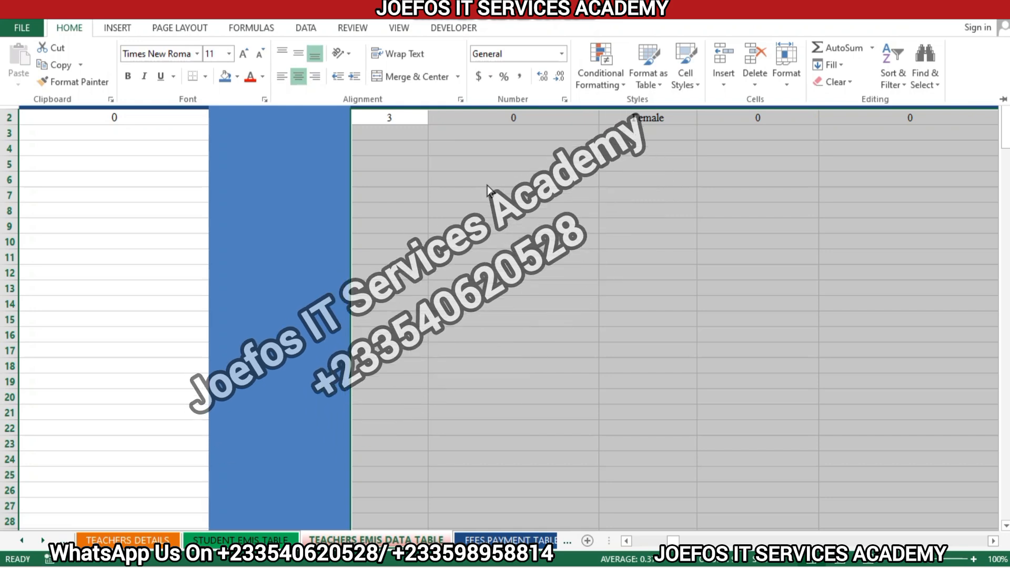
pyautogui.click(229, 53)
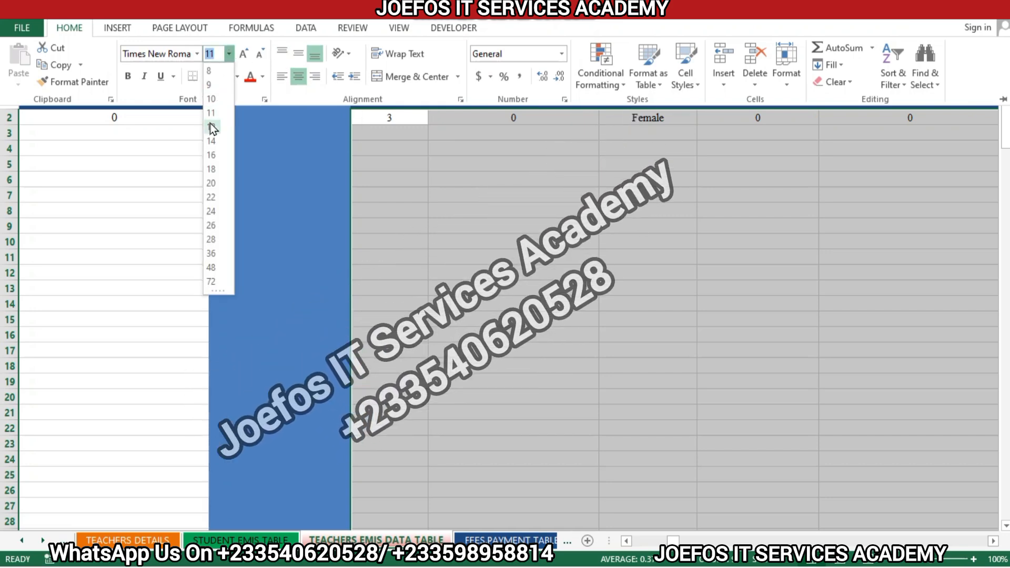
pyautogui.click(210, 125)
pyautogui.click(474, 164)
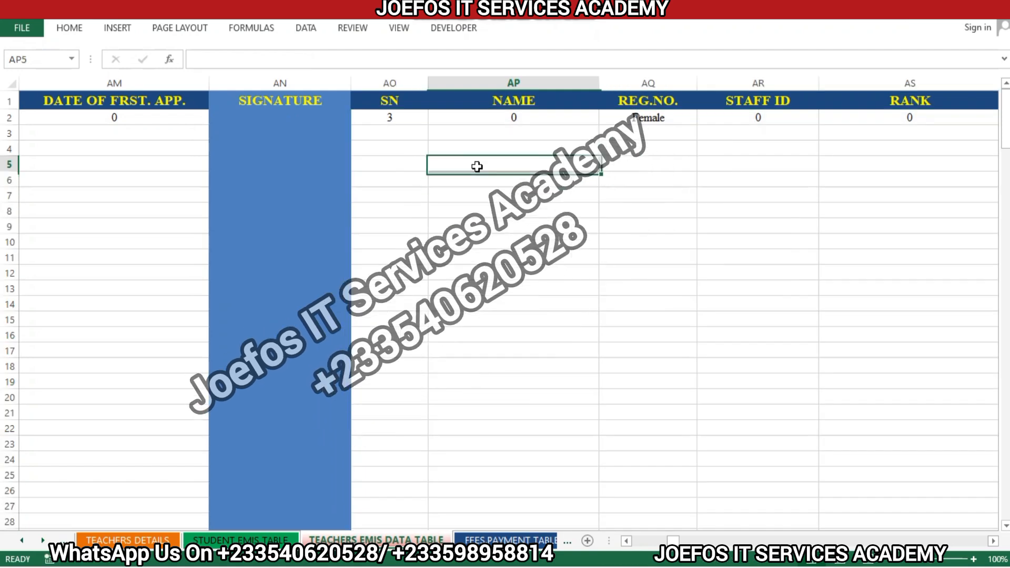
# - Check the rest of the third teacher's block up to its signature column and save the workbook
pyautogui.click(992, 541)
pyautogui.click(993, 542)
pyautogui.click(993, 541)
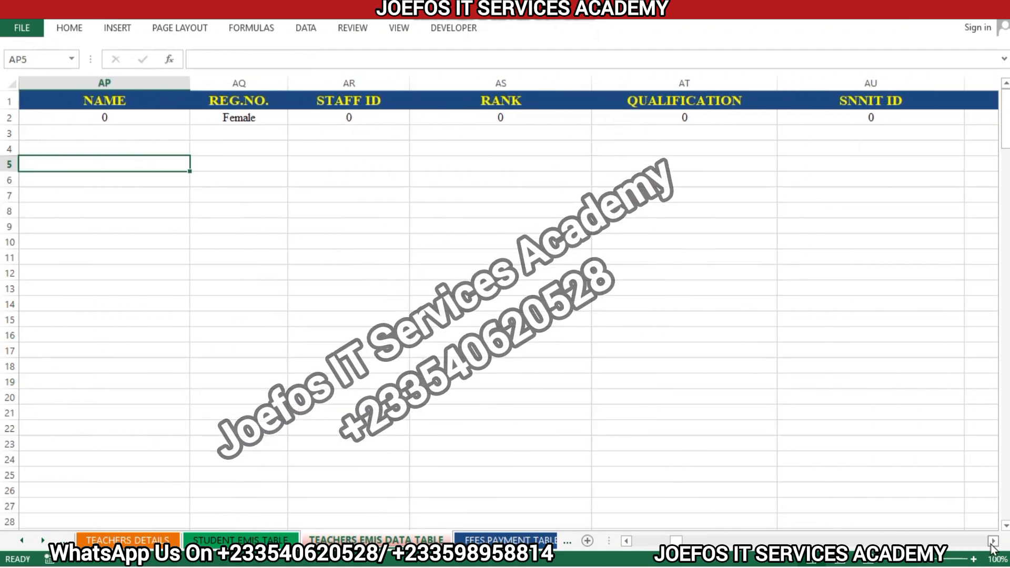
pyautogui.click(993, 542)
pyautogui.click(992, 542)
pyautogui.click(993, 542)
pyautogui.click(992, 542)
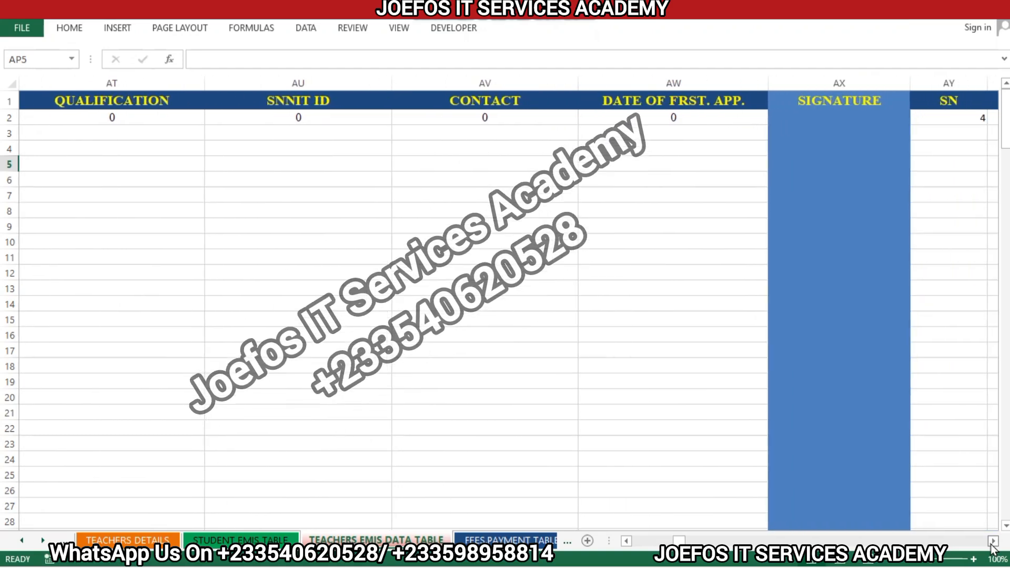
pyautogui.hotkey('ctrl', 's')
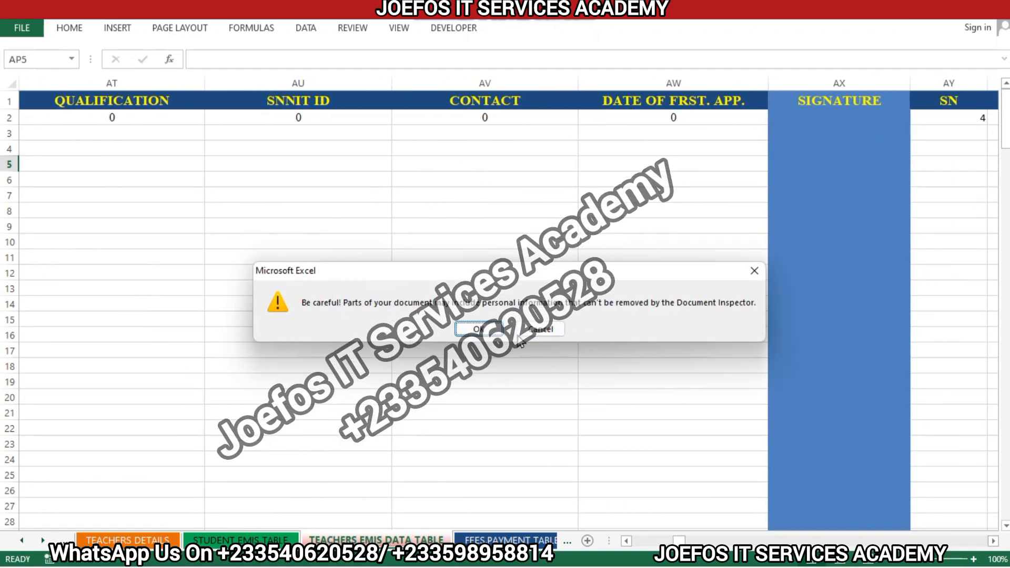
pyautogui.click(484, 332)
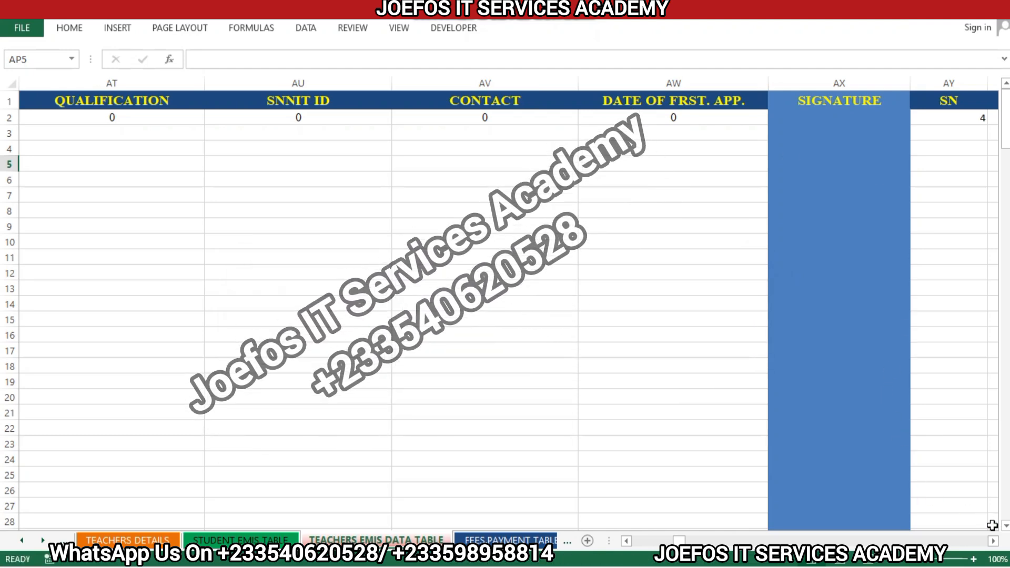
# - Set the fourth teacher's block, cells AY2:BG199, to Times New Roman and centre its contents horizontally
pyautogui.click(994, 541)
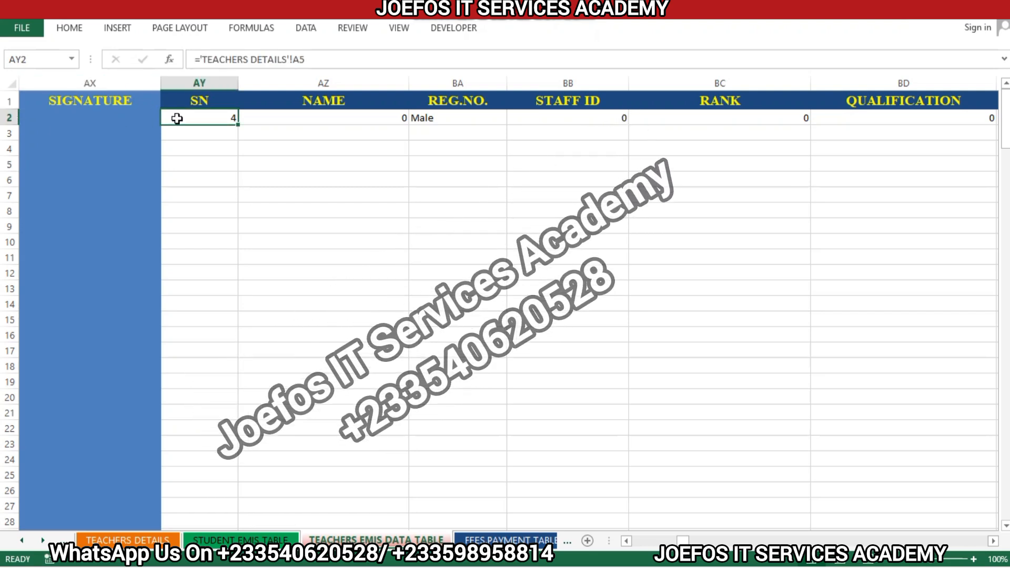
pyautogui.moveTo(274, 132); pyautogui.dragTo(521, 511)
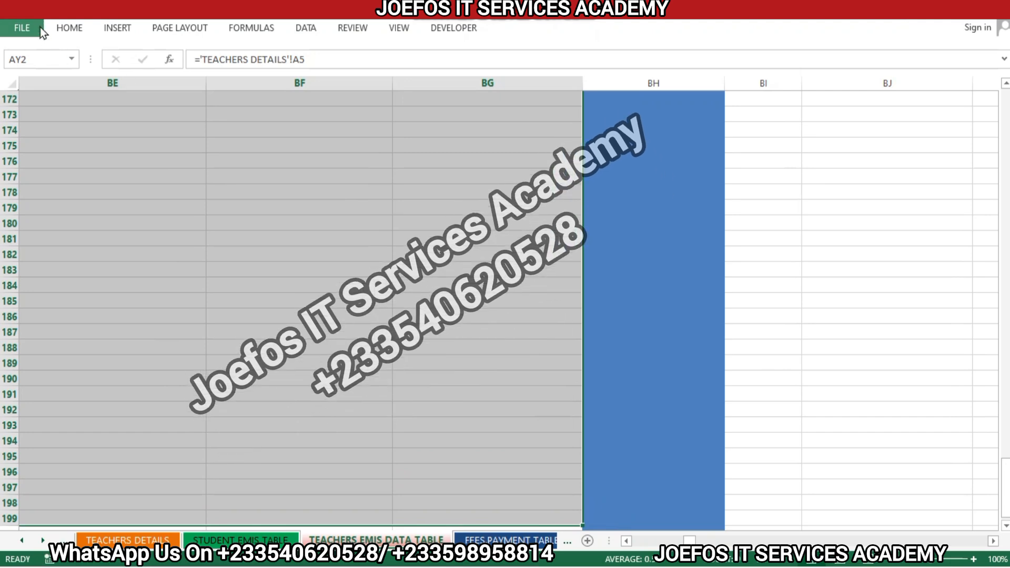
pyautogui.click(59, 33)
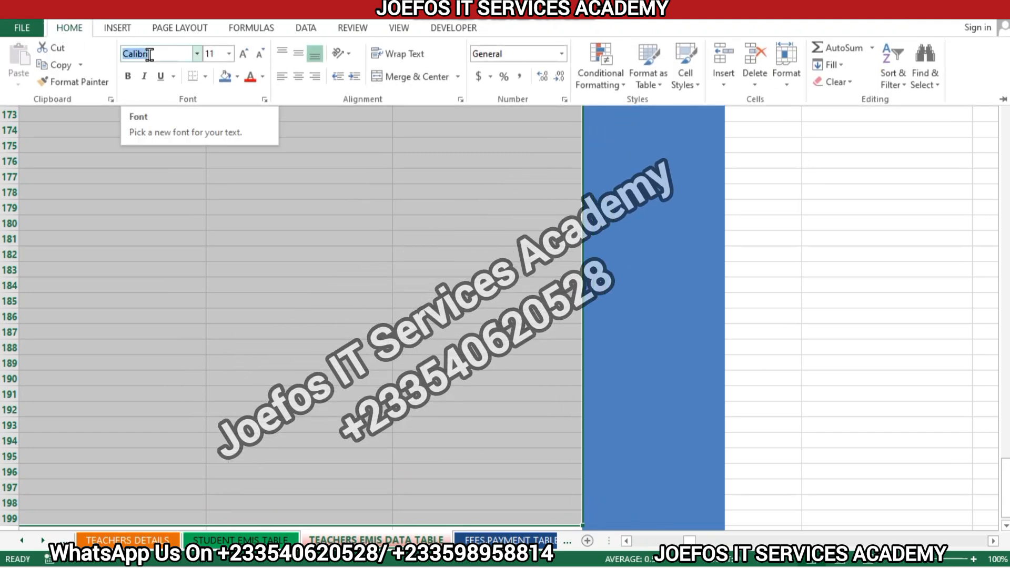
pyautogui.write('Times New Roma')
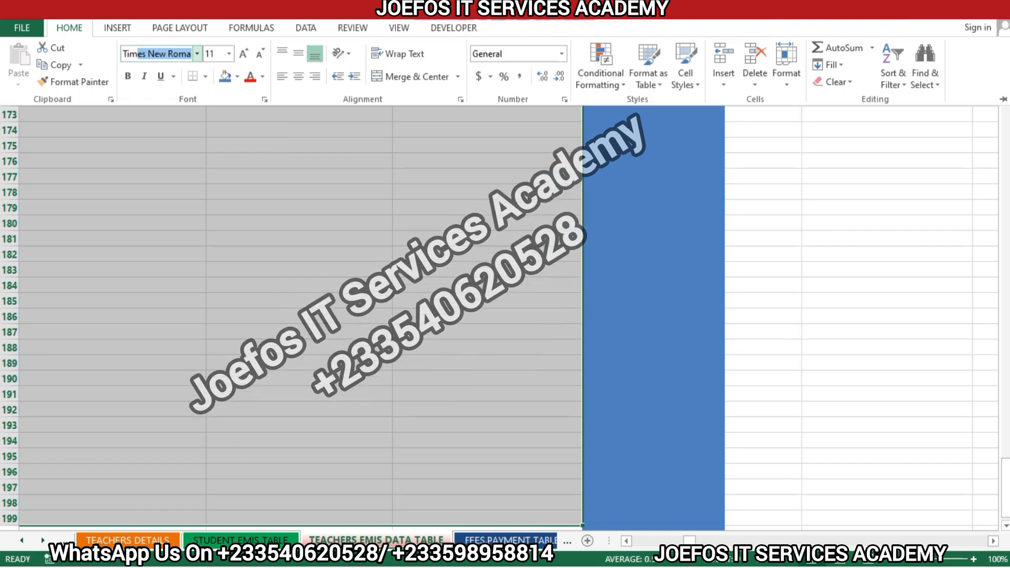
pyautogui.press('Return')
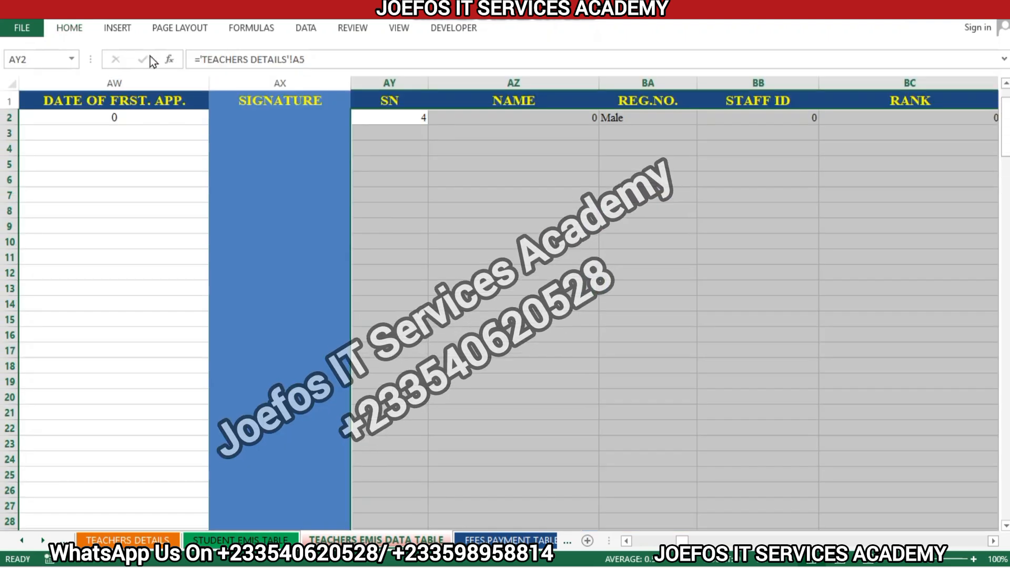
pyautogui.click(79, 30)
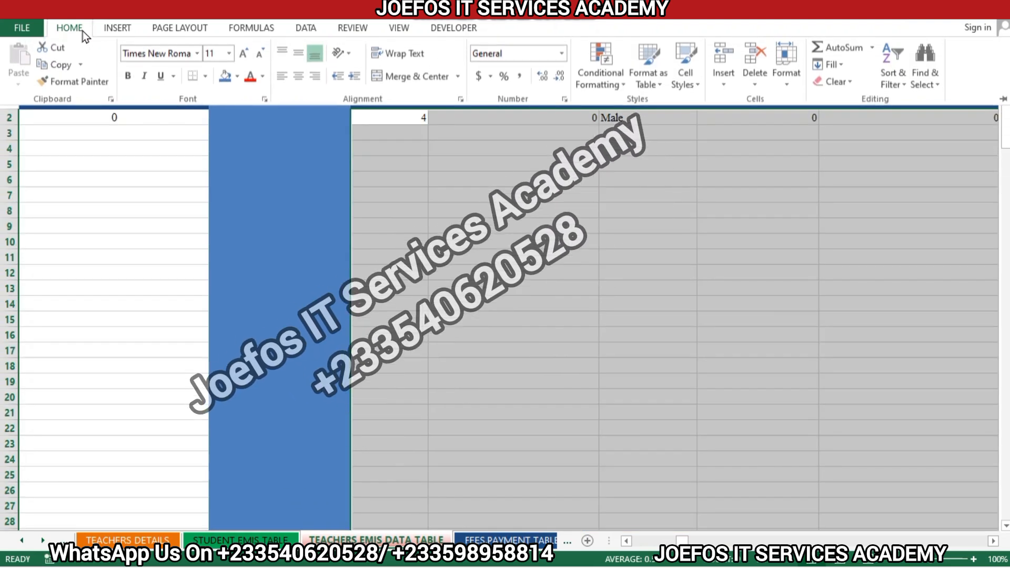
pyautogui.click(299, 81)
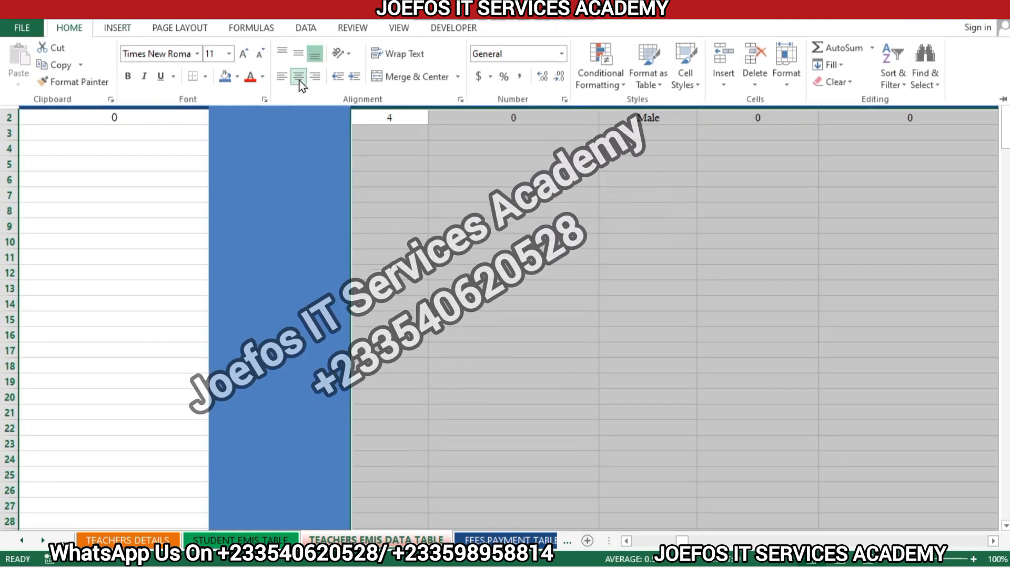
# - Set the font size of the fourth teacher's block, cells AY2:BG199, to 12 and save the workbook
pyautogui.click(242, 54)
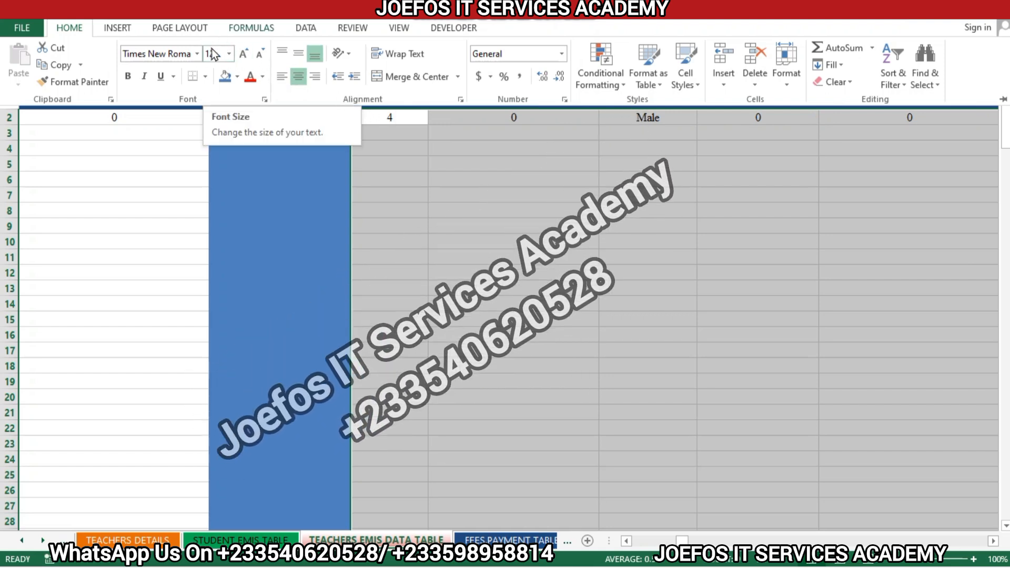
pyautogui.click(228, 54)
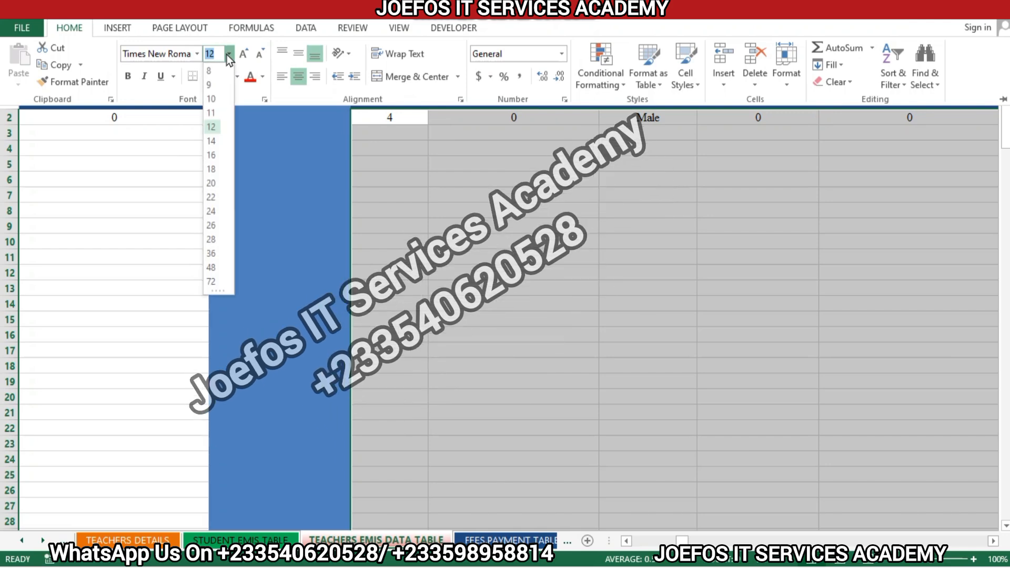
pyautogui.click(245, 54)
pyautogui.click(244, 54)
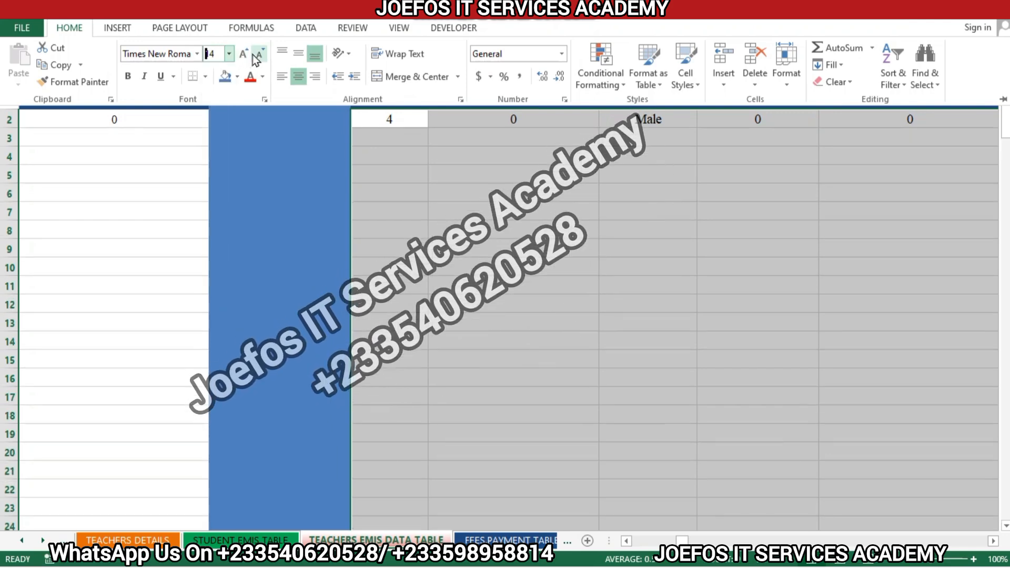
pyautogui.click(258, 56)
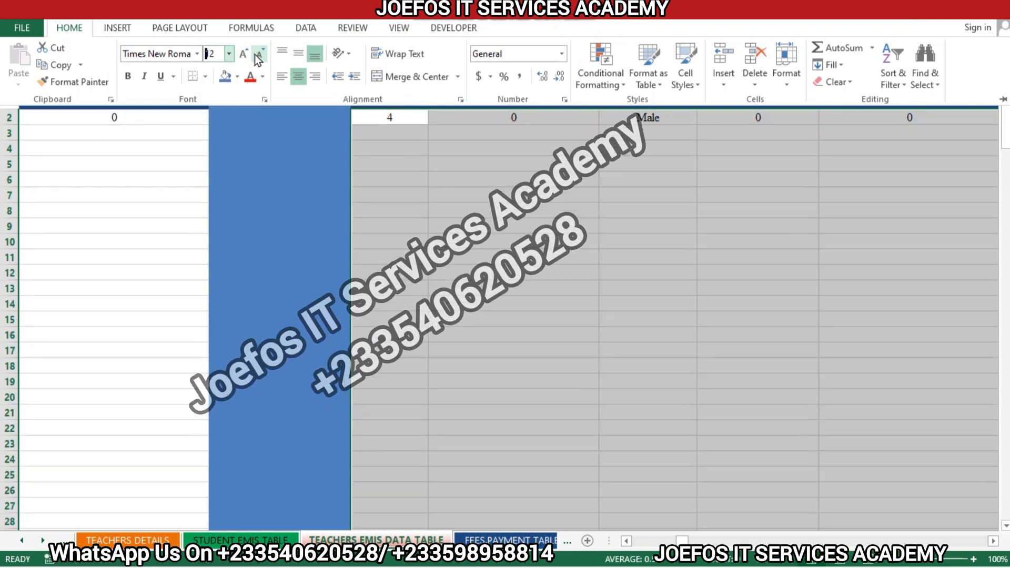
pyautogui.click(433, 152)
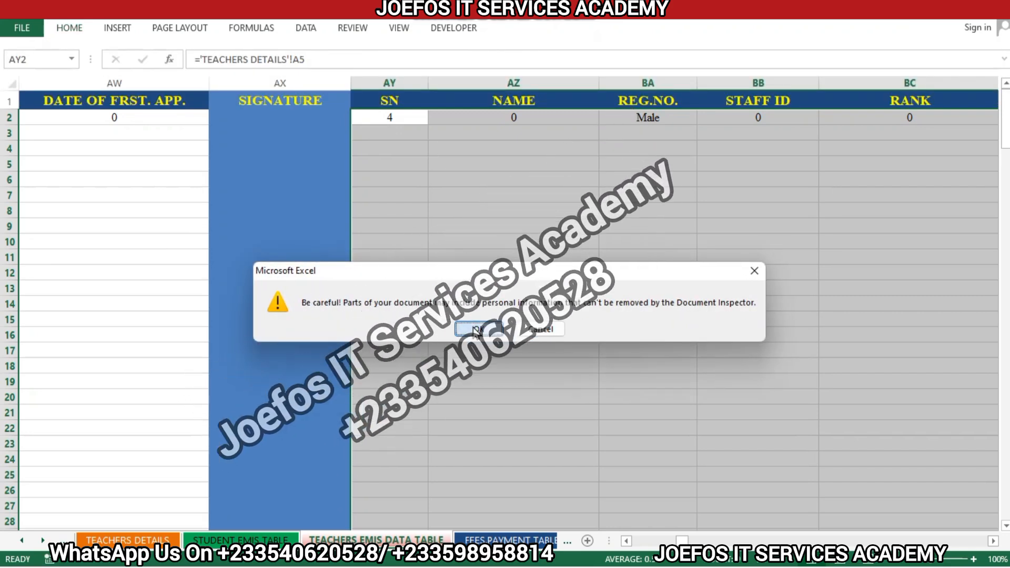
pyautogui.click(476, 330)
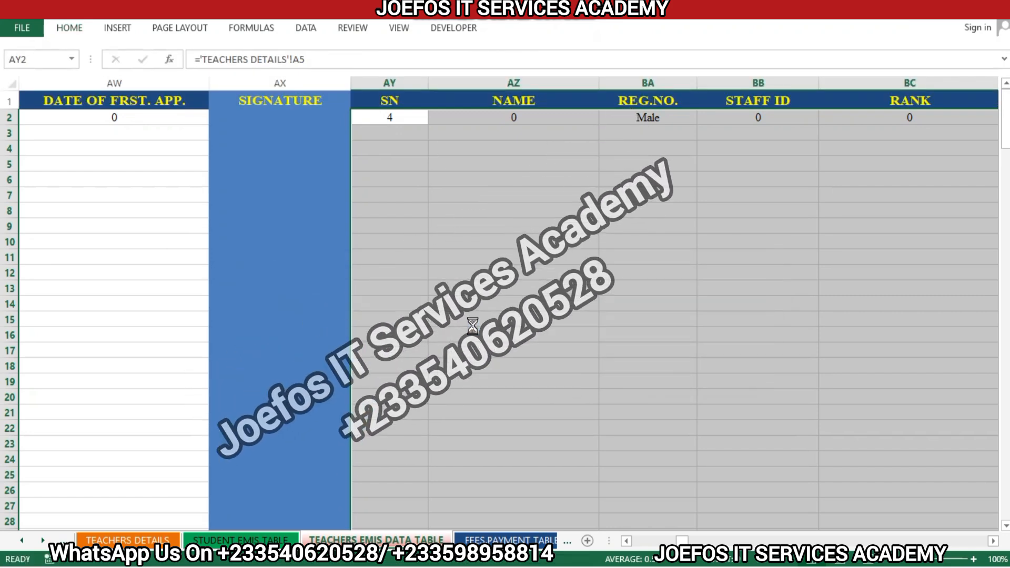
# - Set the font of the fifth teacher's block, cells BI2:BQ199, to Times New Roman
pyautogui.click(993, 541)
pyautogui.click(993, 540)
pyautogui.click(993, 541)
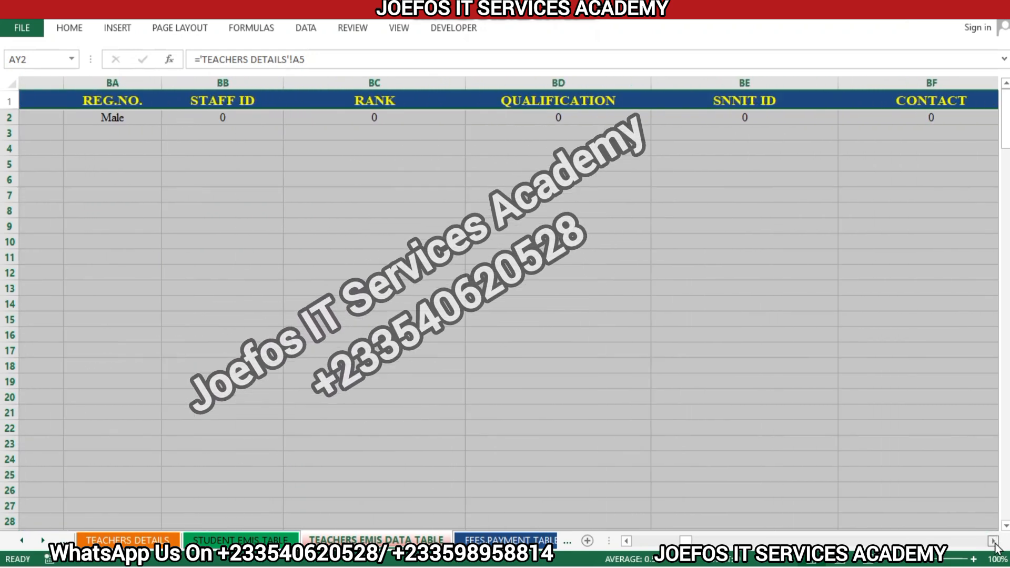
pyautogui.click(993, 540)
pyautogui.click(993, 541)
pyautogui.click(993, 541)
pyautogui.click(993, 541)
pyautogui.click(993, 541)
pyautogui.click(993, 541)
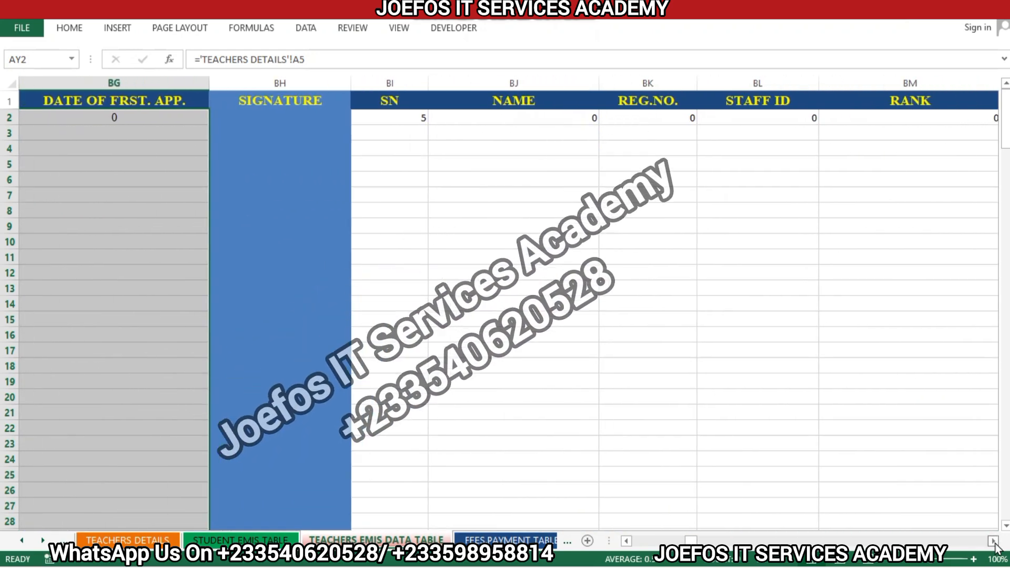
pyautogui.click(993, 541)
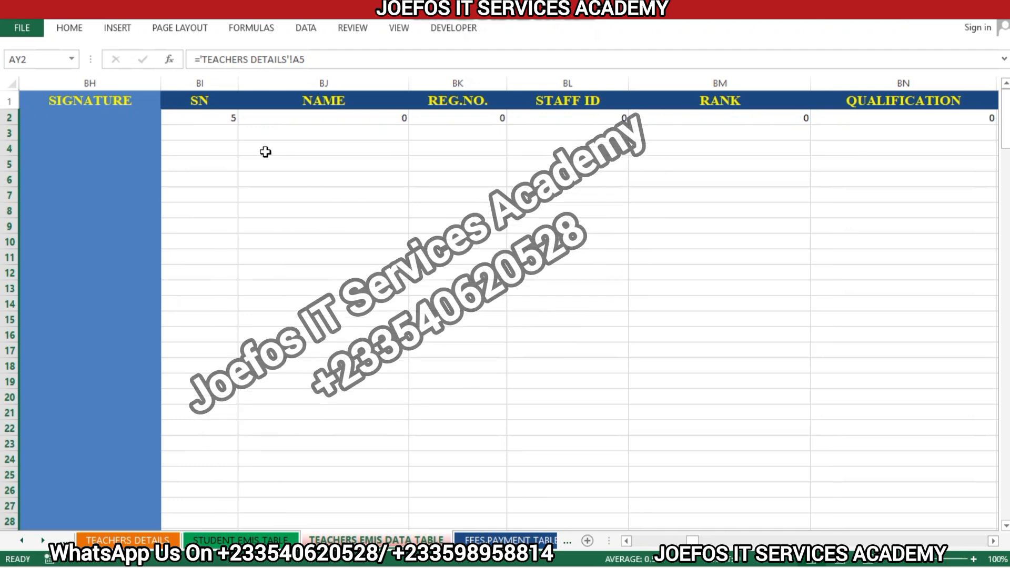
pyautogui.click(220, 117)
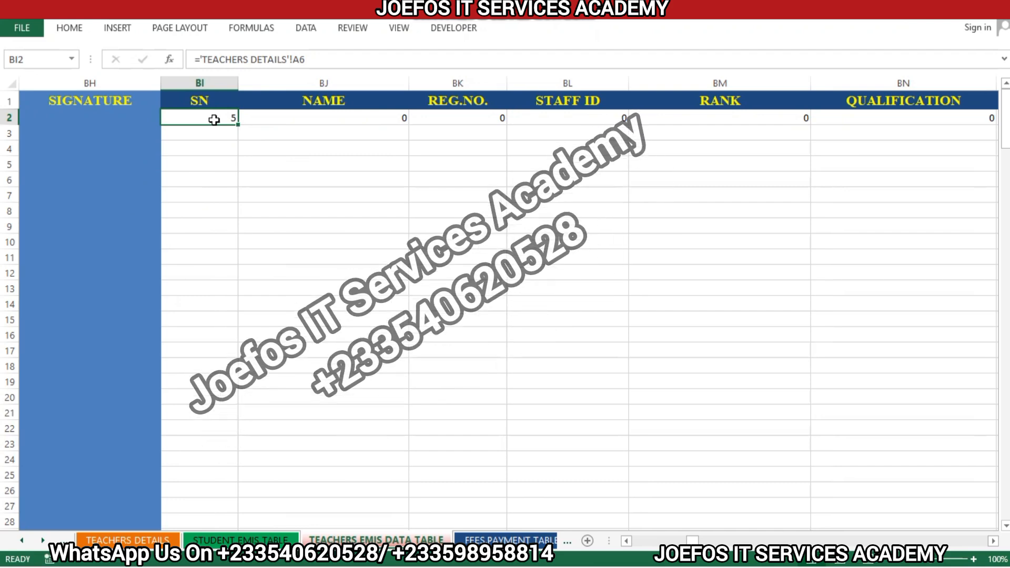
pyautogui.moveTo(214, 119)
pyautogui.mouseDown()
pyautogui.moveTo(542, 147)
pyautogui.moveTo(764, 127)
pyautogui.moveTo(908, 130)
pyautogui.mouseUp()
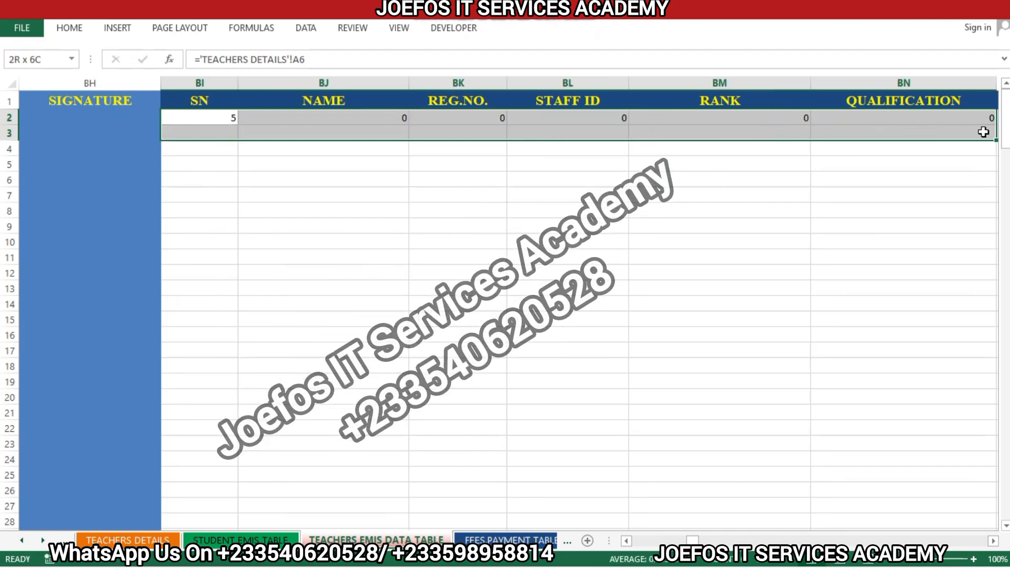
pyautogui.moveTo(1000, 132); pyautogui.dragTo(505, 505)
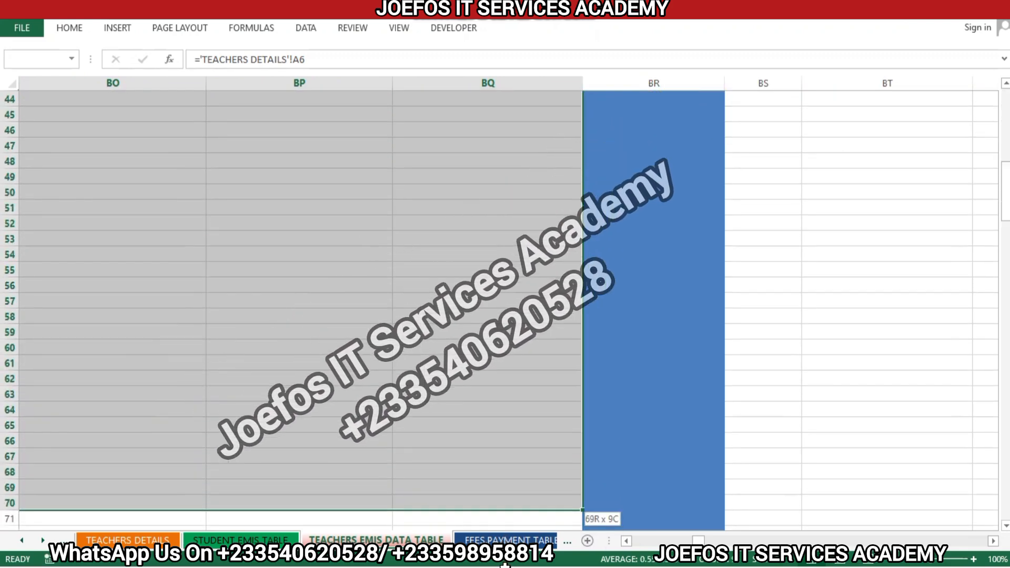
pyautogui.moveTo(505, 566); pyautogui.dragTo(503, 502)
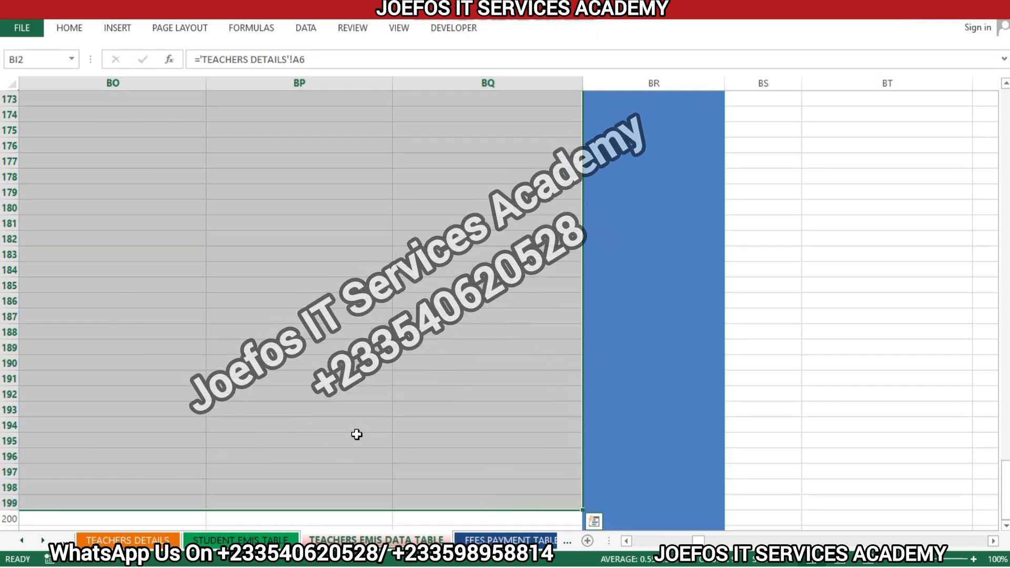
pyautogui.click(71, 29)
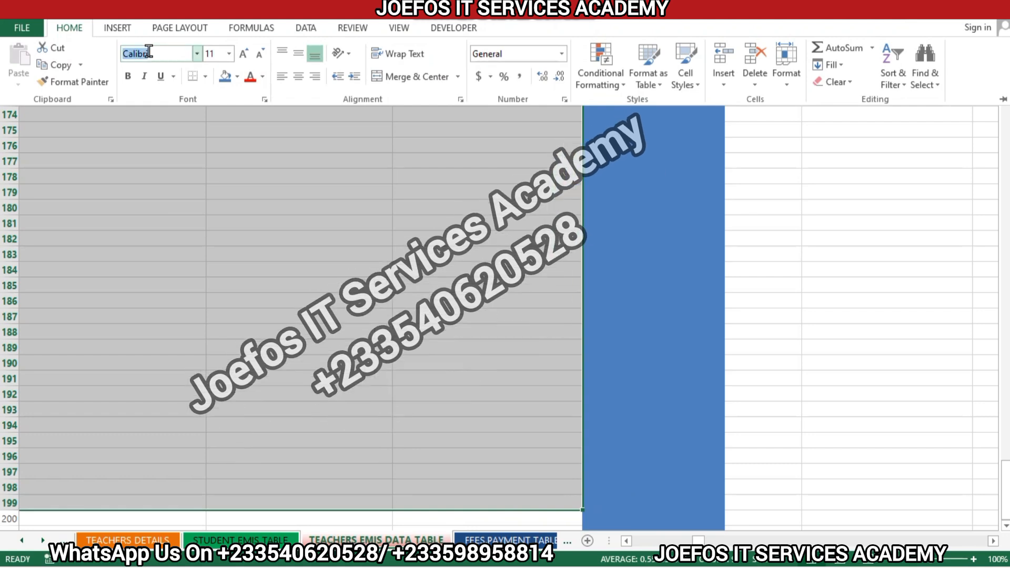
pyautogui.write("TEACHERS DETAILS'!A6")
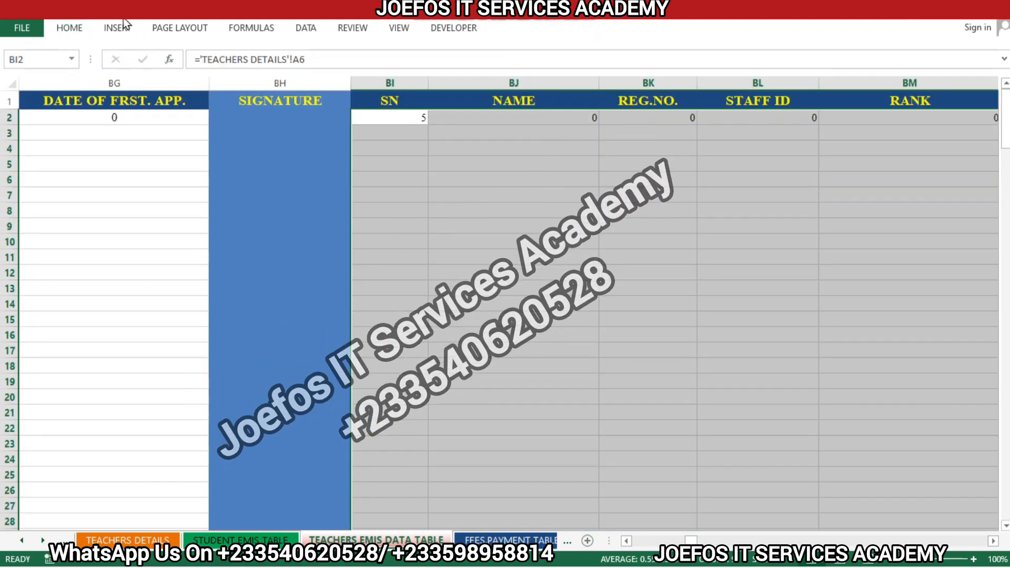
# - Set the font size of the fifth teacher's block, cells BI2:BQ199, to 12 and centre its contents horizontally
pyautogui.click(72, 29)
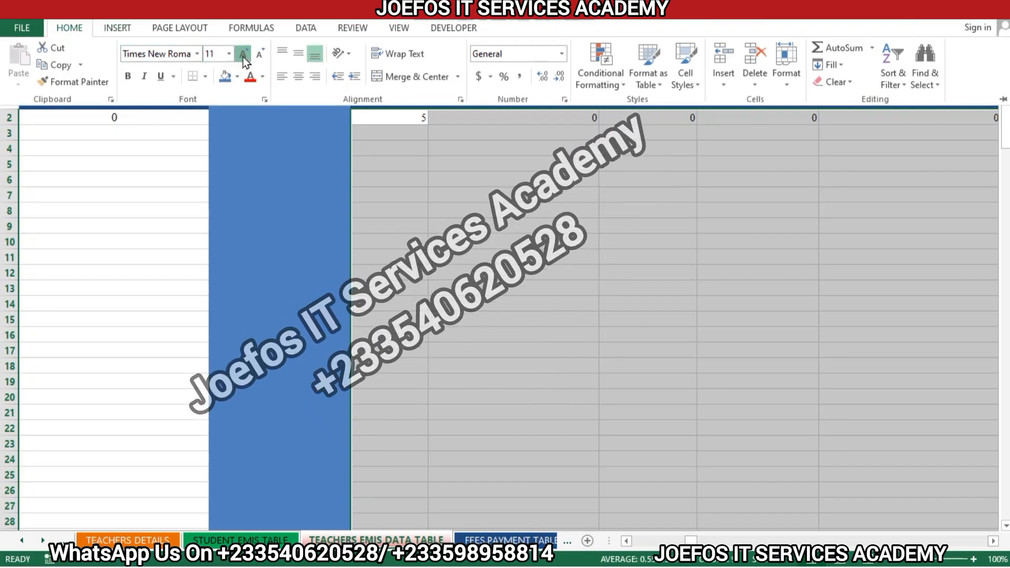
pyautogui.click(243, 54)
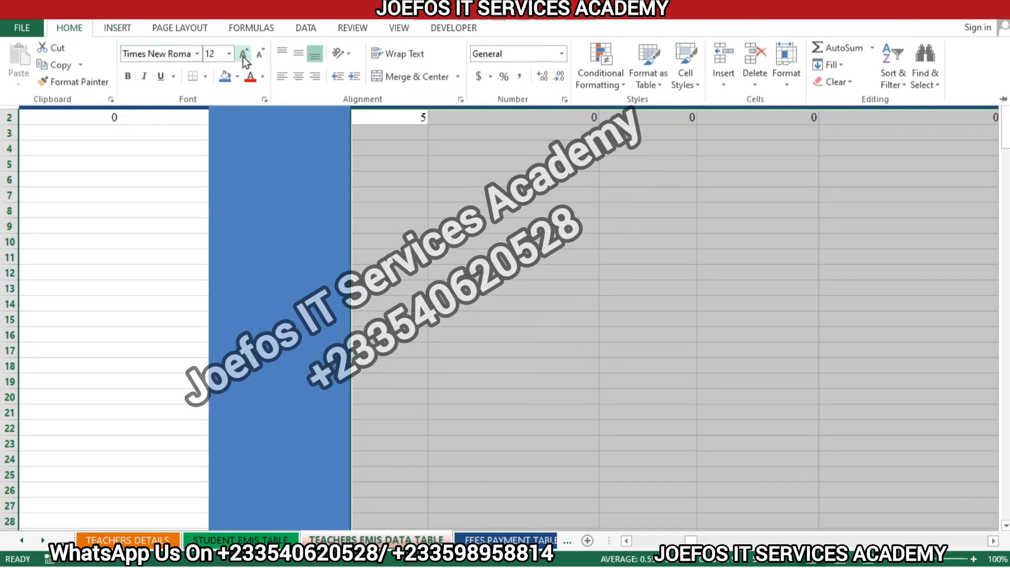
pyautogui.click(298, 76)
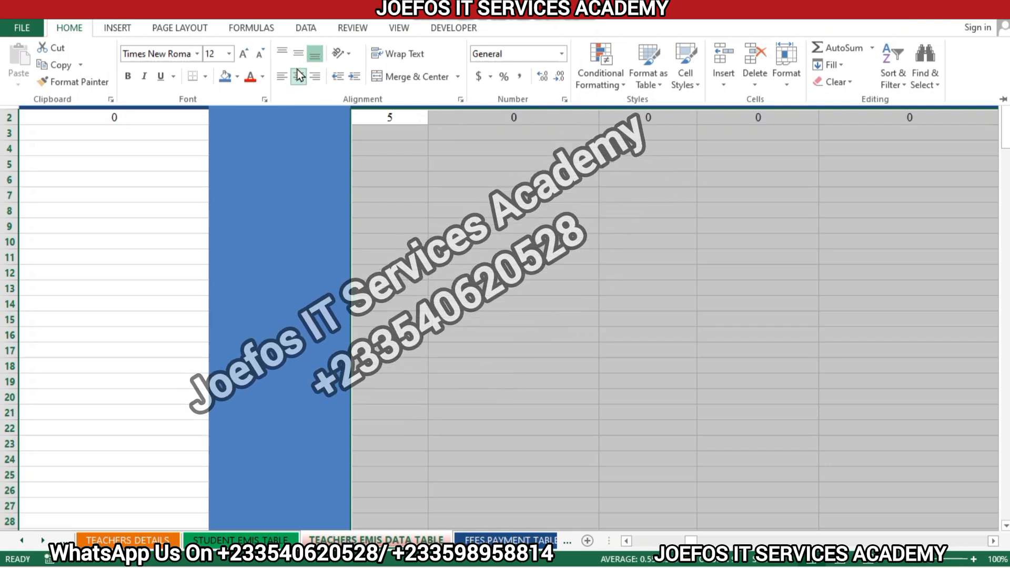
pyautogui.hotkey('ctrl', 'F1')
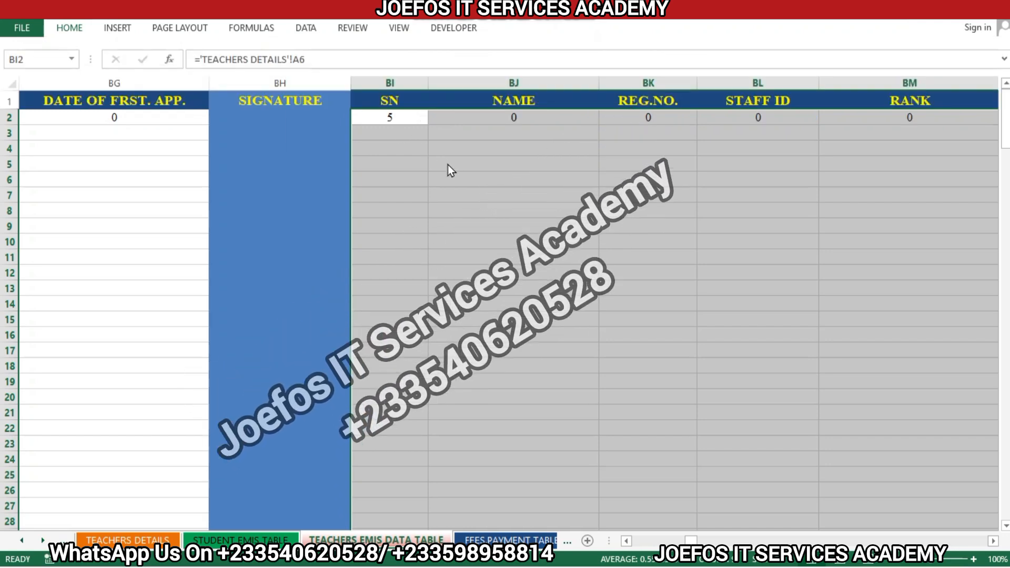